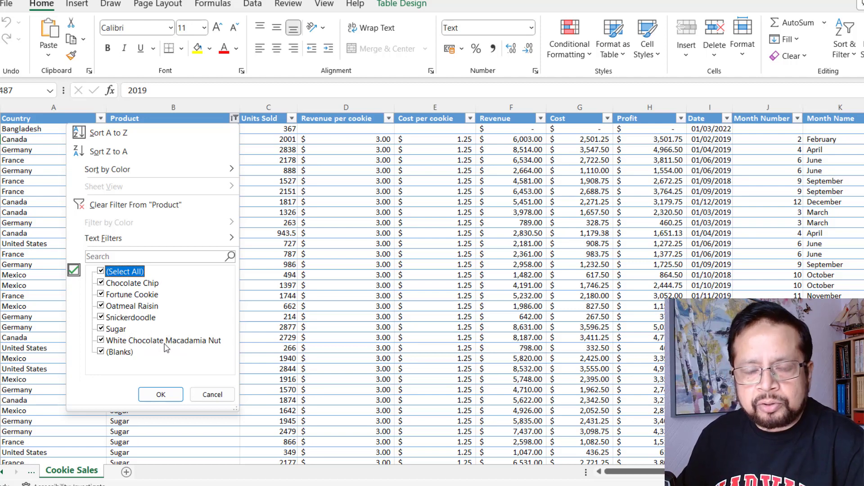
- Close the Product filter list without changes and inspect a Month Name cell
click(210, 394)
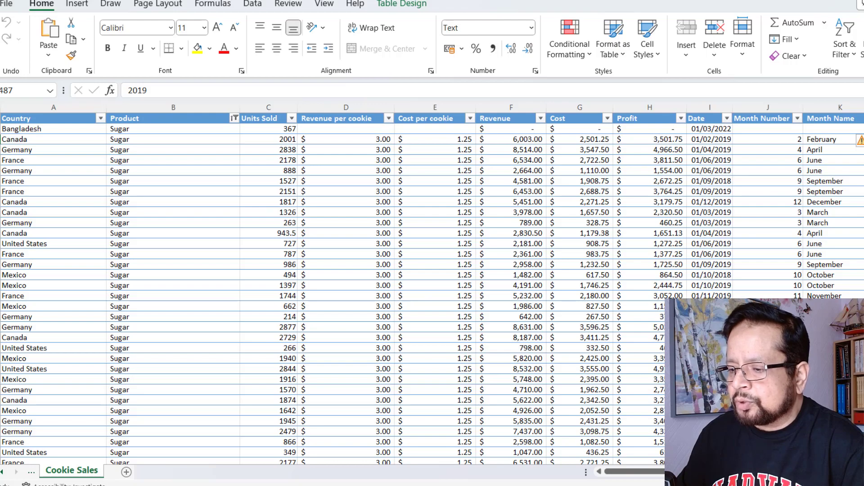
click(824, 150)
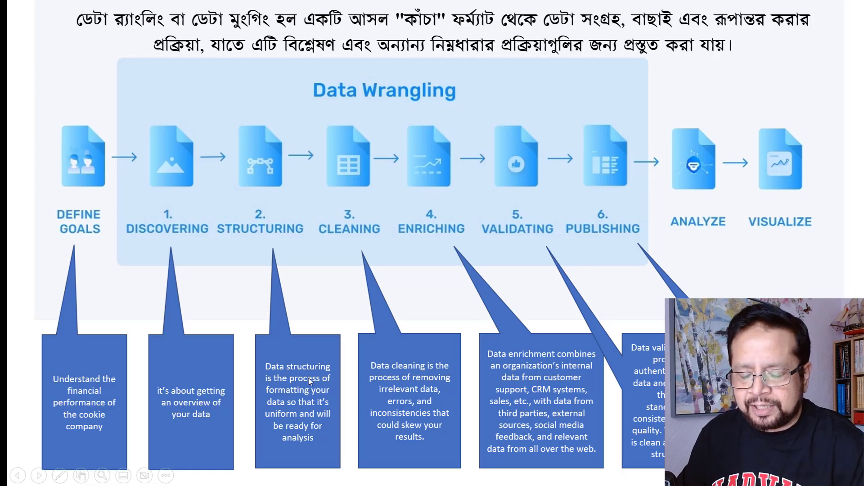
- Switch from the Data Wrangling slide back to The Cookie Company Financials workbook with Alt+Tab
key(alt+Tab)
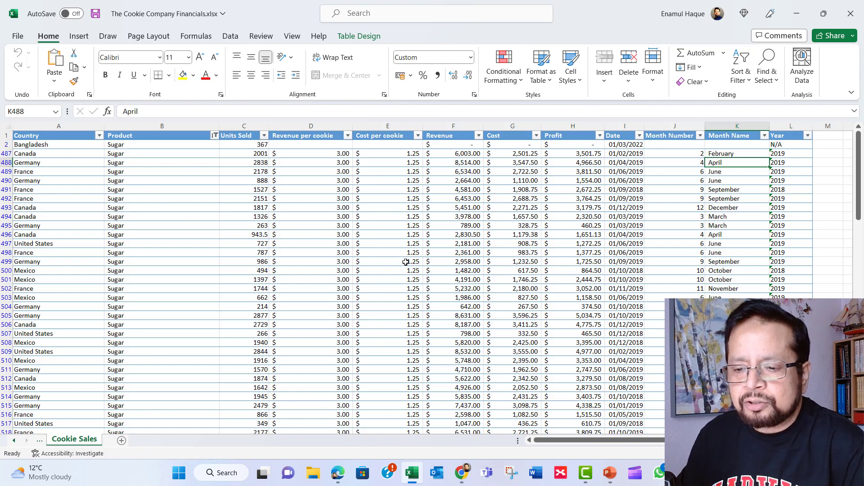
- Turn off AutoFilter on the Cookie Sales table with Alt+A, T, then select the Country header
key(alt+a)
key(t)
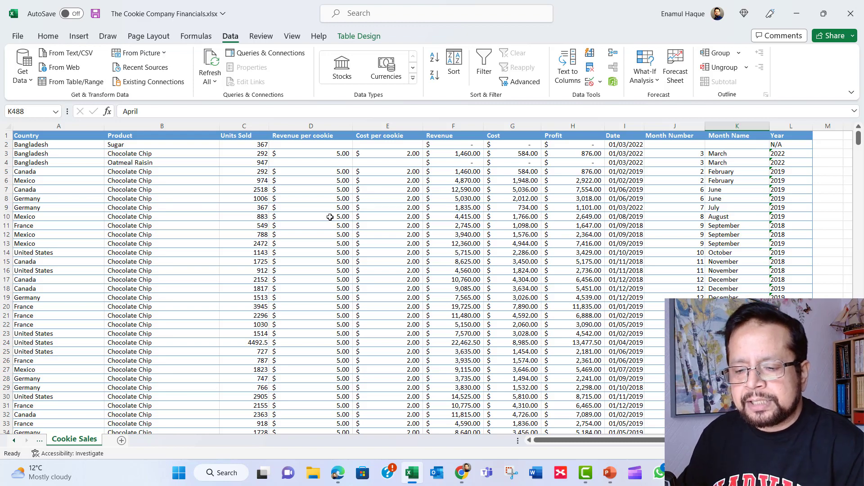
scroll(319, 229, down, 4)
scroll(319, 229, up, 4)
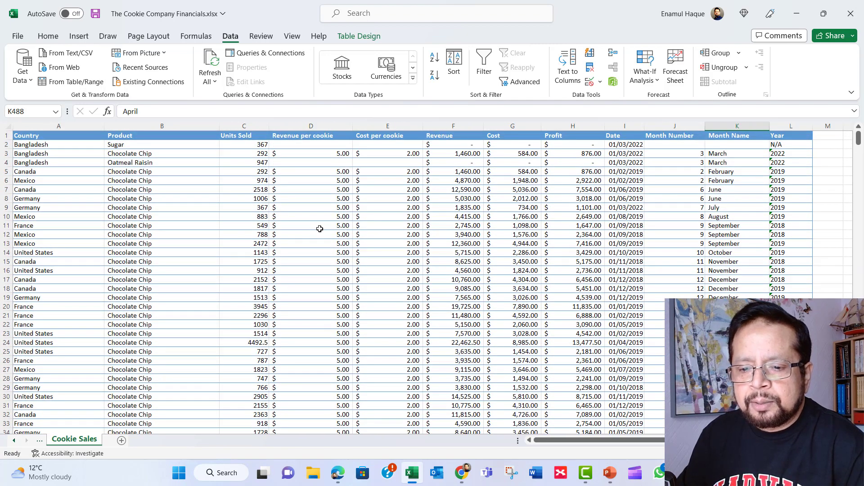
click(71, 137)
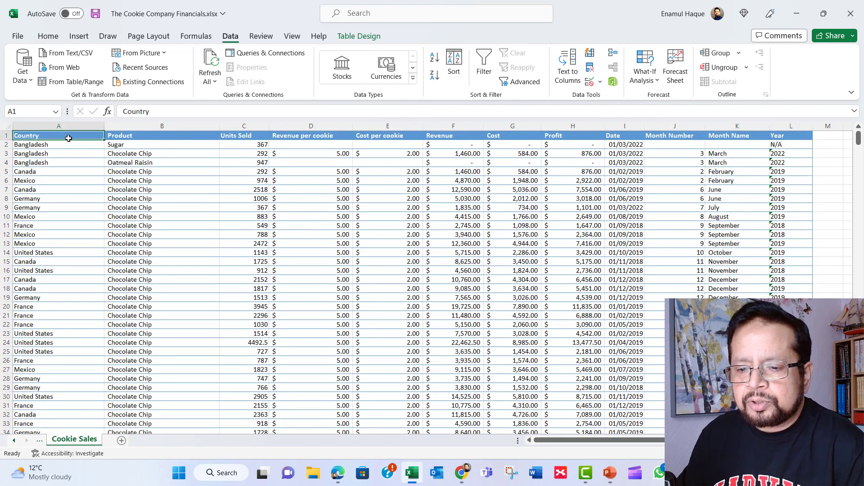
- Re-enable filtering and filter the Product column to show only (Blanks) rows
click(484, 65)
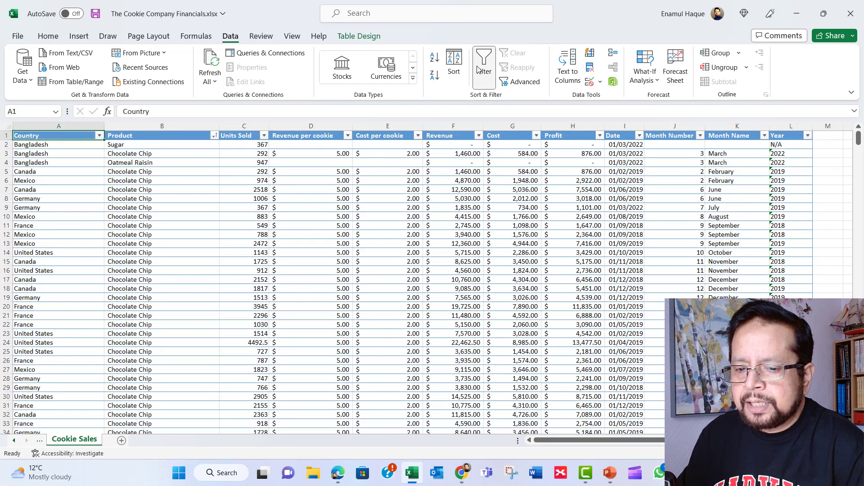
click(99, 135)
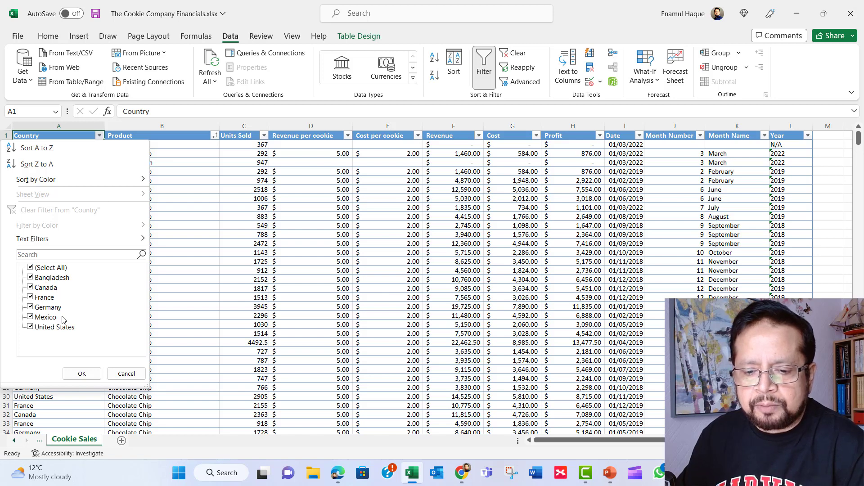
key(Escape)
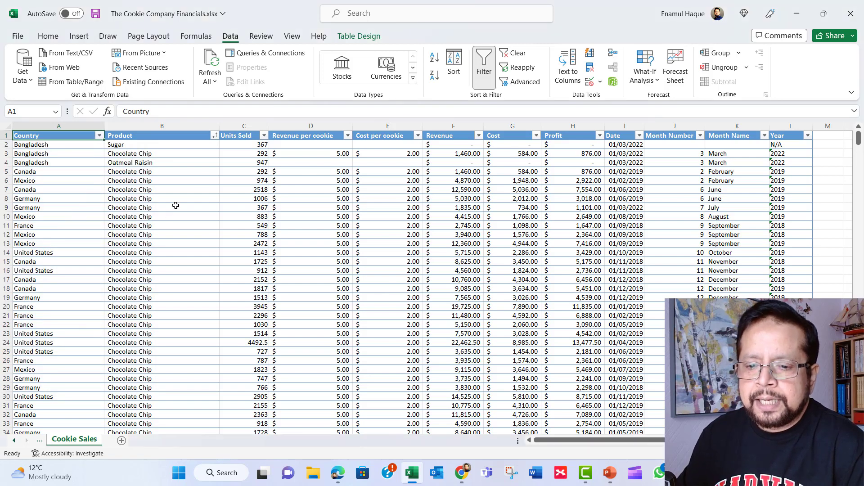
click(214, 136)
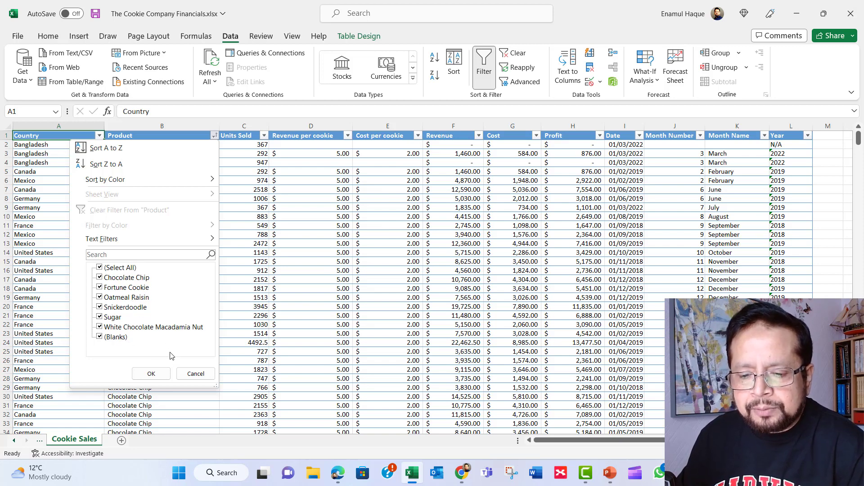
click(101, 268)
click(99, 337)
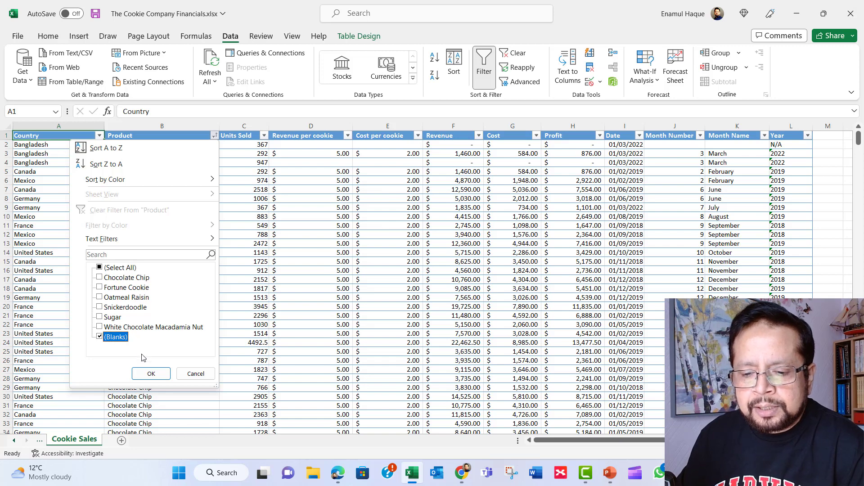
click(151, 376)
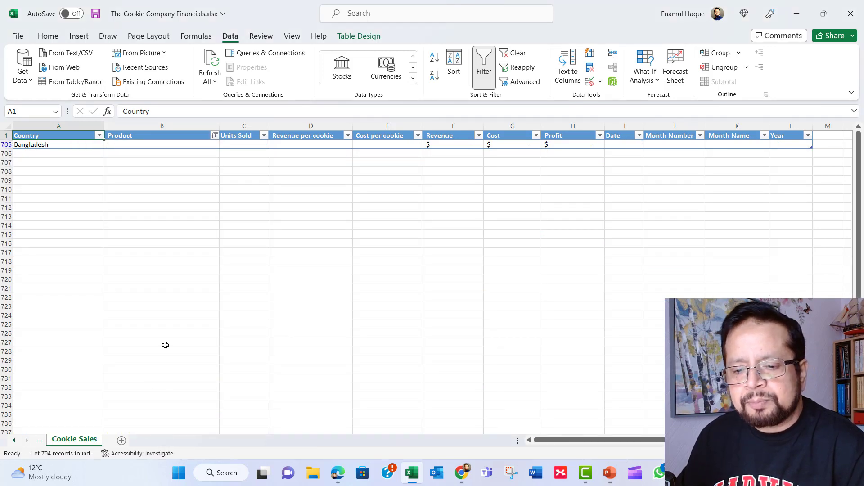
- Inspect the Bangladesh row's Product, Units Sold, Revenue and Cost per cookie cells, confirming they're empty
click(47, 143)
click(146, 143)
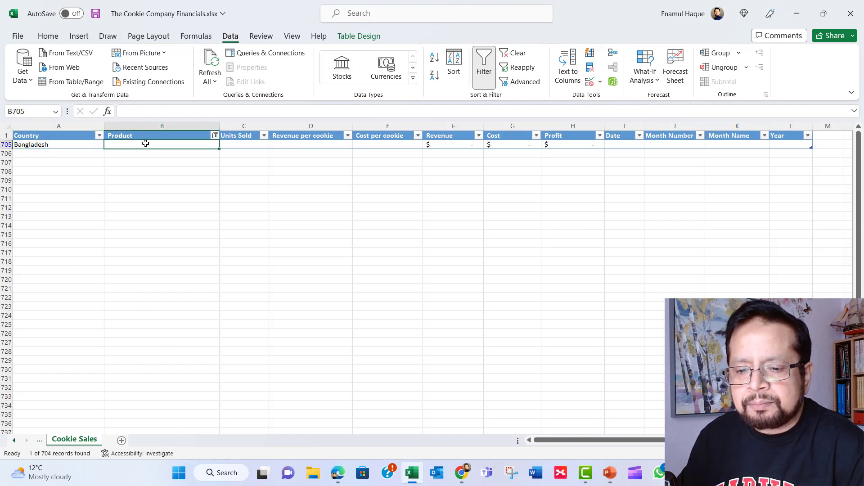
click(59, 144)
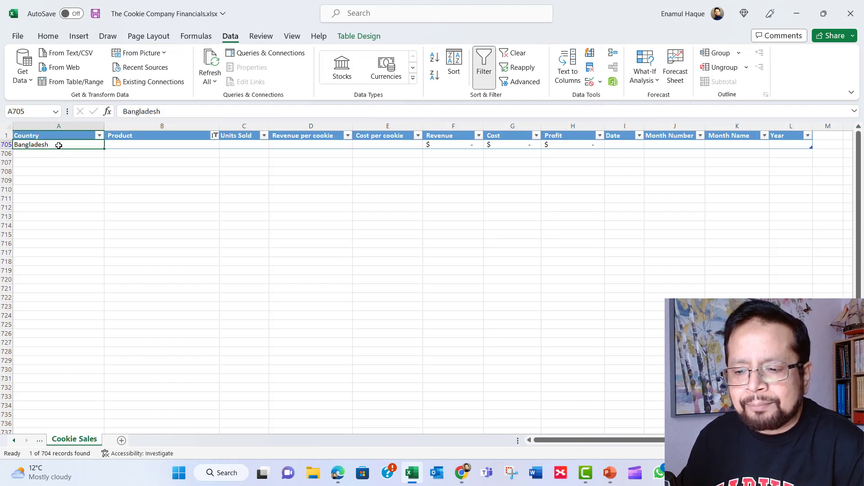
key(Right)
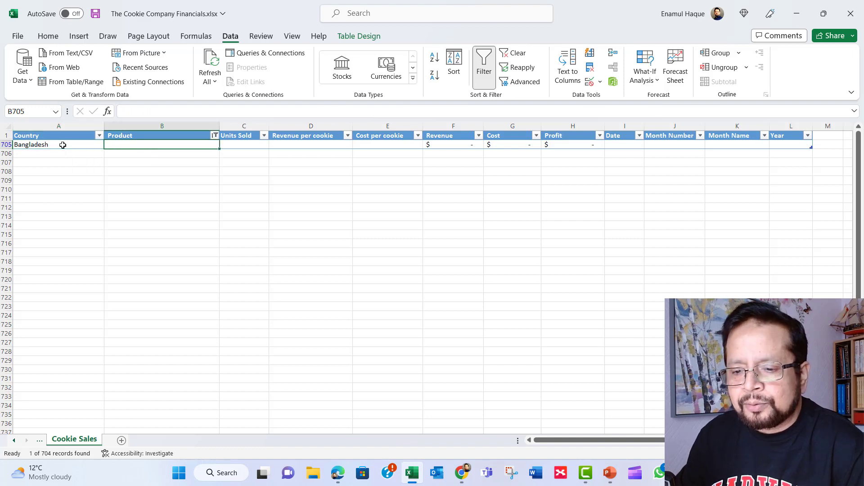
key(Right)
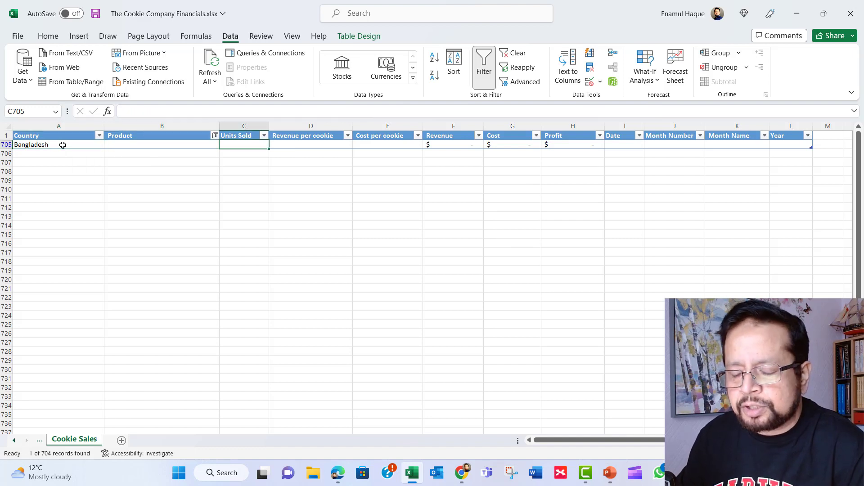
key(Right)
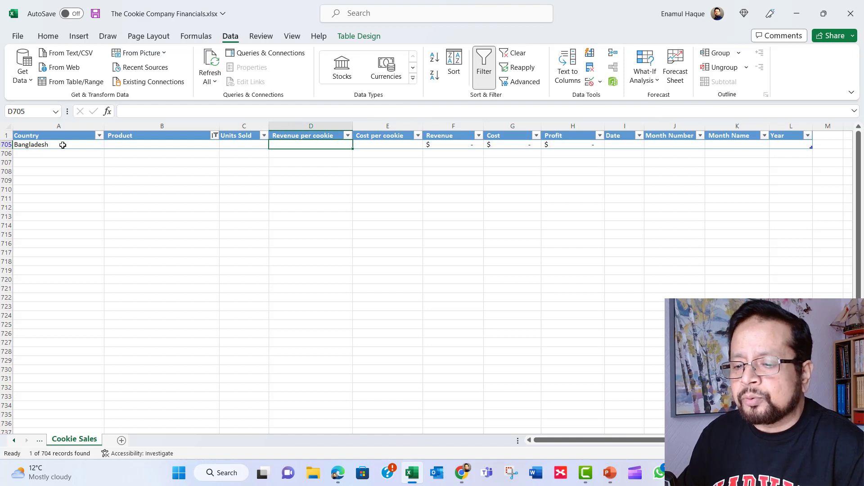
key(Right)
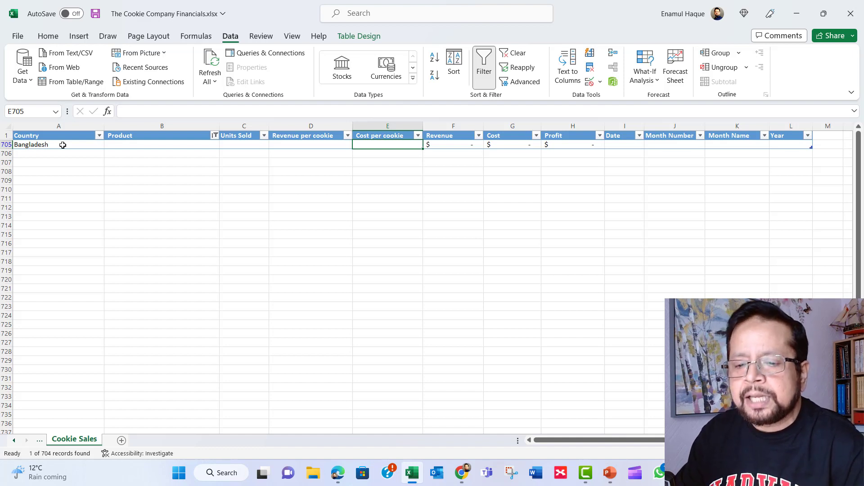
key(Left)
key(Left)
key(Left)
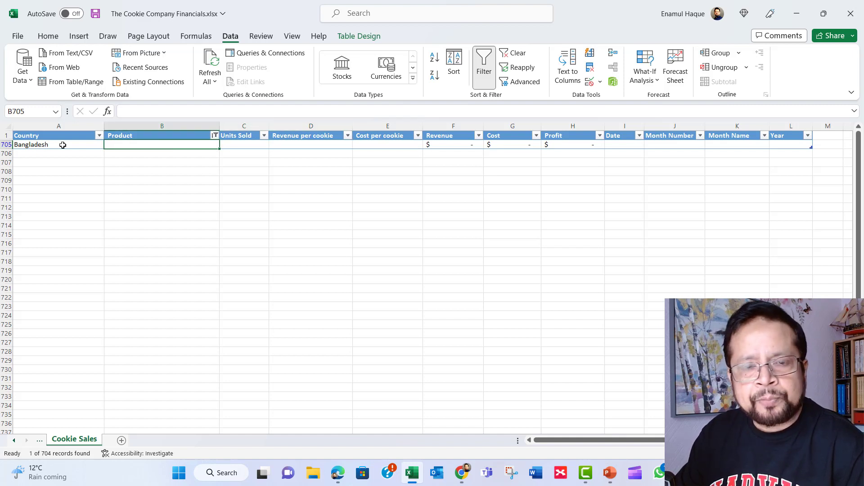
key(Left)
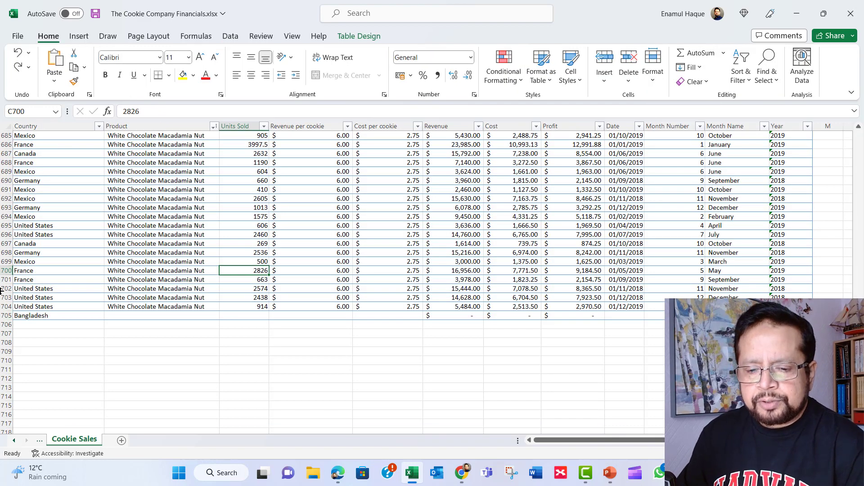
- Delete row 705 and reopen the Product filter to check no blanks remain
click(3, 315)
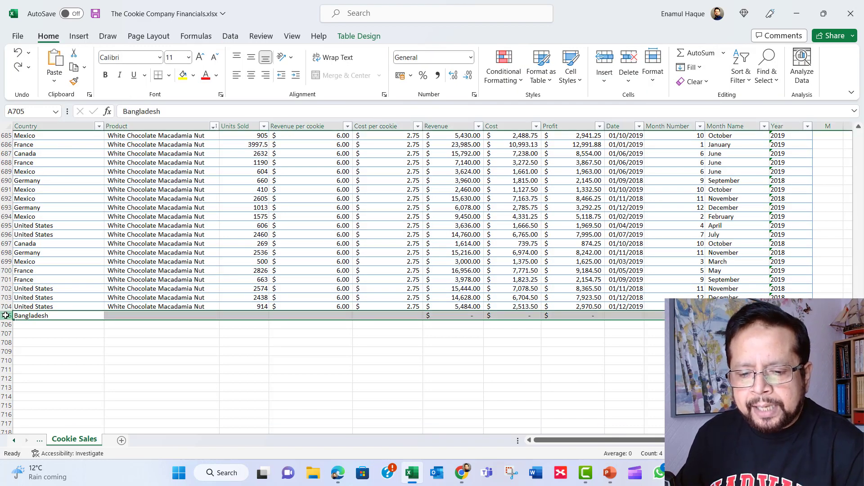
click(628, 63)
scroll(374, 259, up, 20)
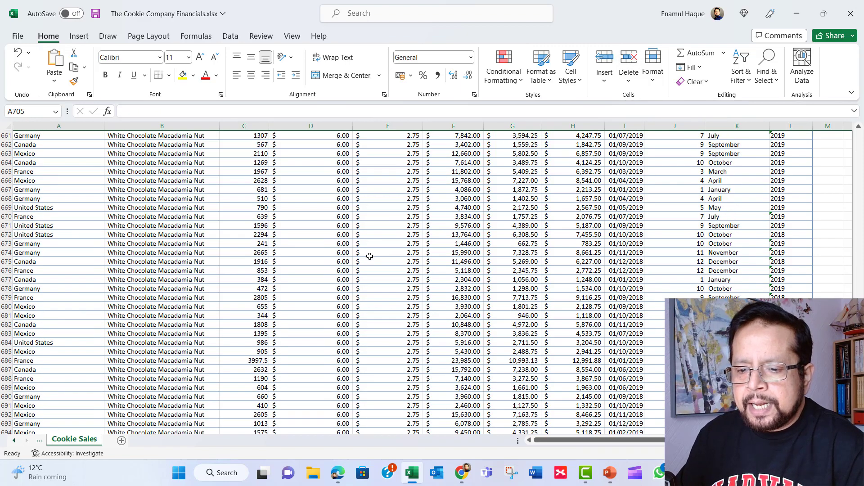
scroll(375, 260, up, 5)
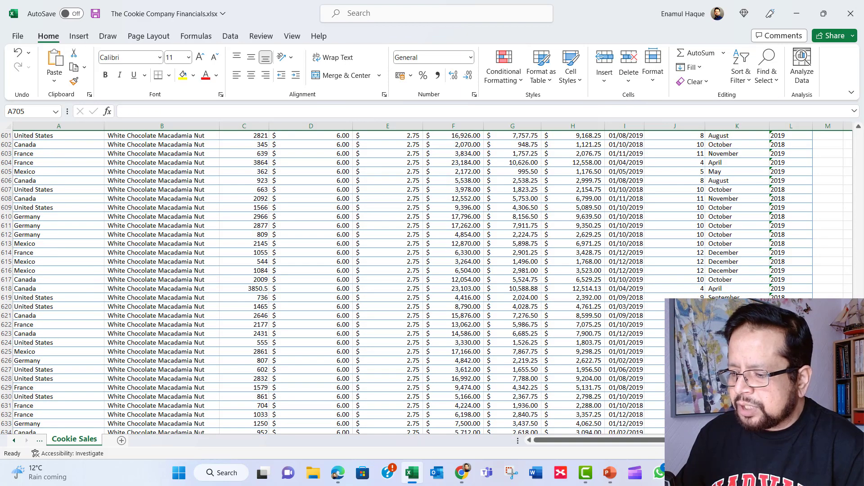
scroll(373, 258, up, 20)
click(213, 135)
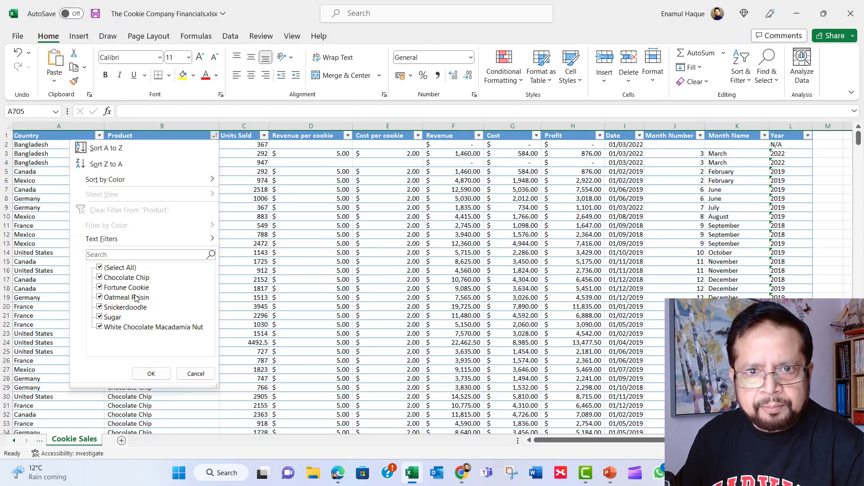
- Scan the Units Sold filter values from 200 to 4492.5 and close it without filtering
key(Escape)
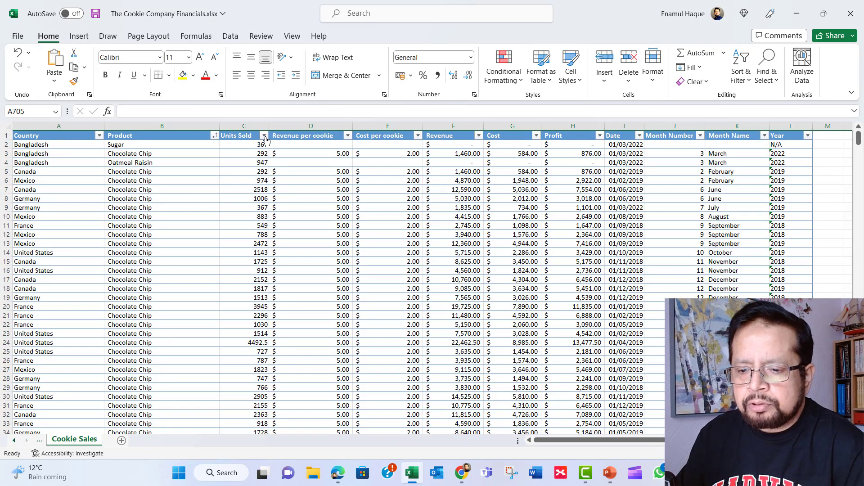
click(265, 135)
scroll(208, 323, down, 3)
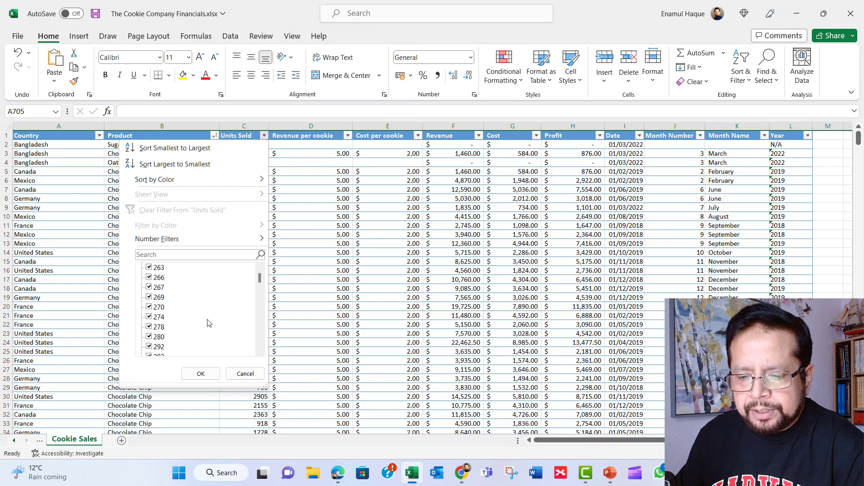
scroll(208, 322, down, 20)
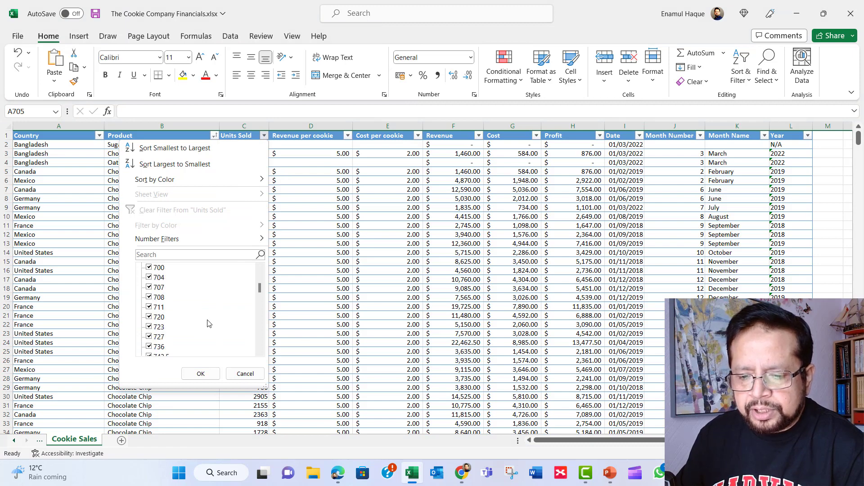
scroll(208, 322, down, 15)
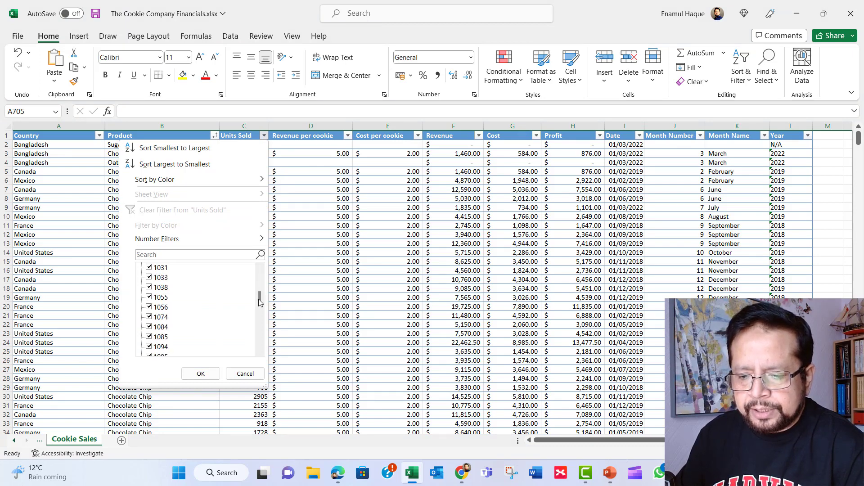
drag(260, 302, 266, 271)
drag(259, 315, 264, 263)
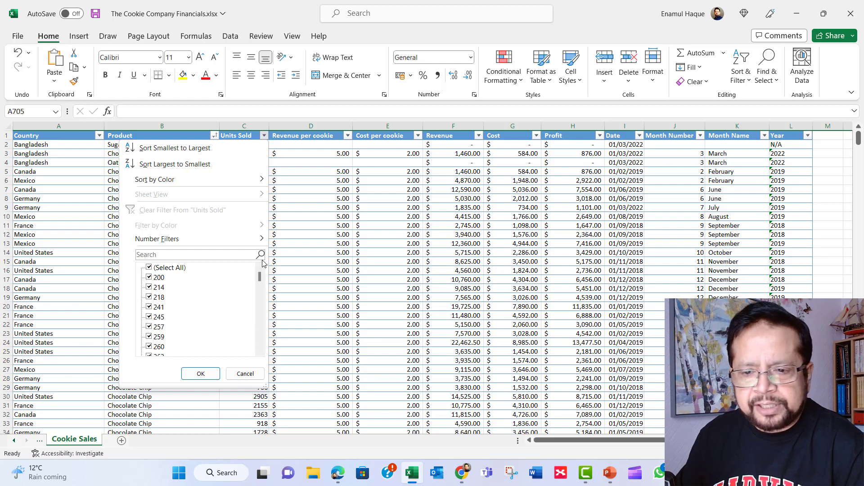
key(Escape)
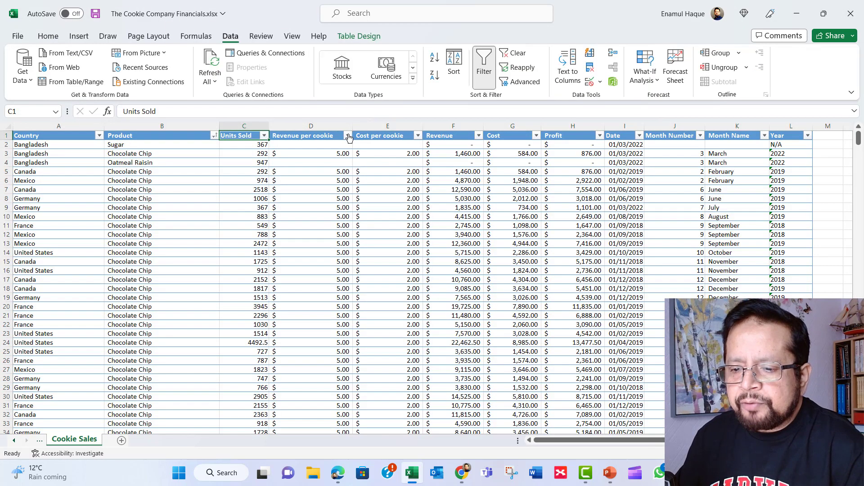
- Filter the Revenue per cookie column to show only (Blanks) rows
click(348, 136)
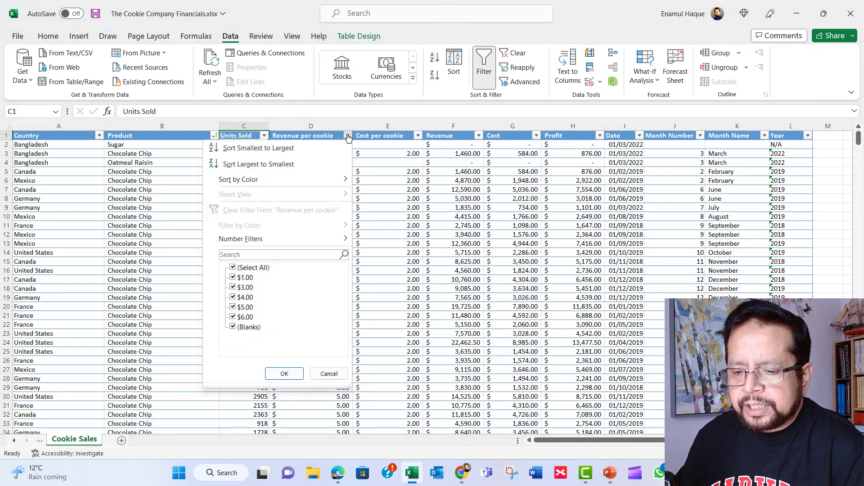
click(249, 331)
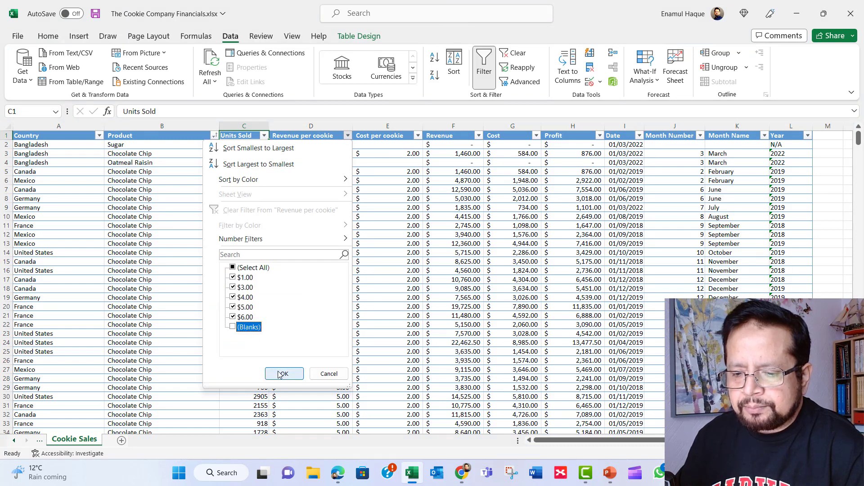
click(247, 328)
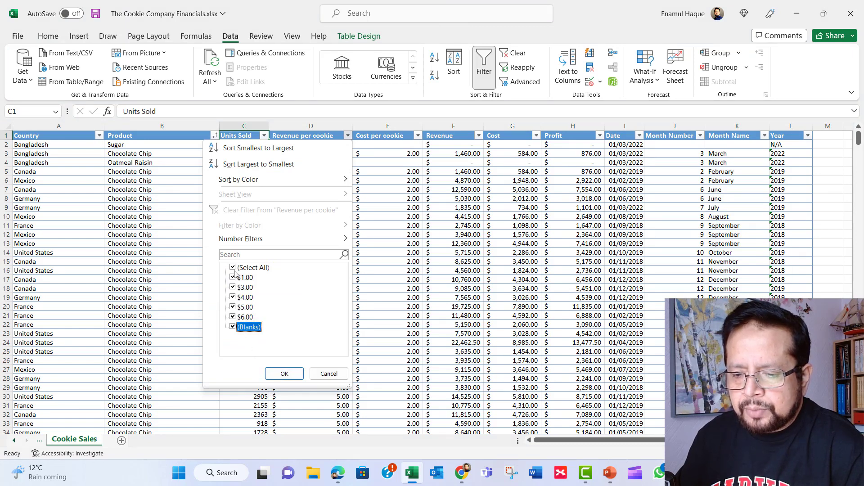
click(234, 268)
click(247, 328)
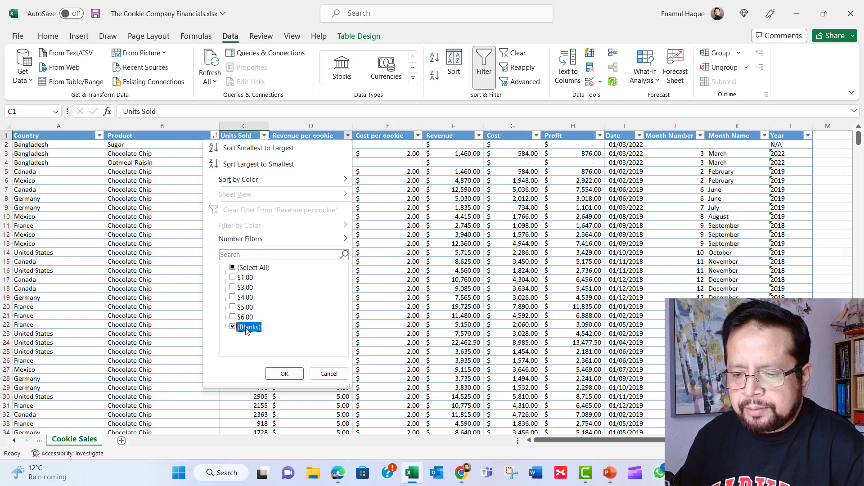
click(288, 378)
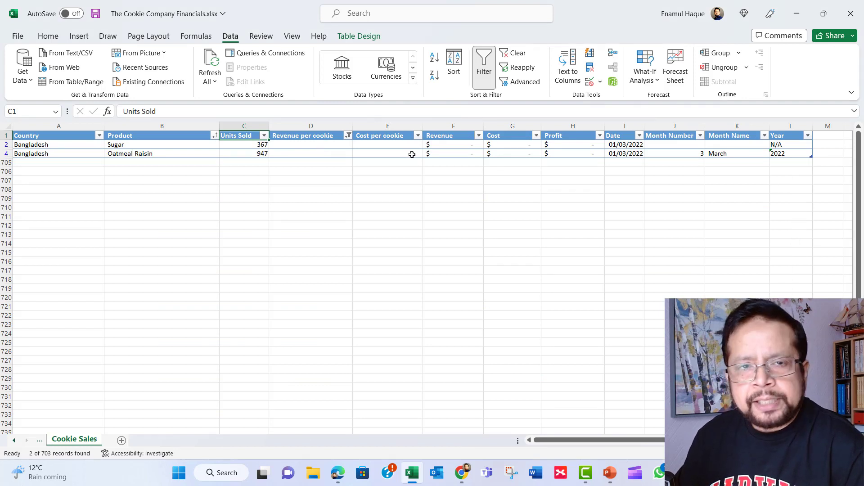
- Turn off filtering and enter 5 as the Sugar row's revenue per cookie in D2
click(484, 67)
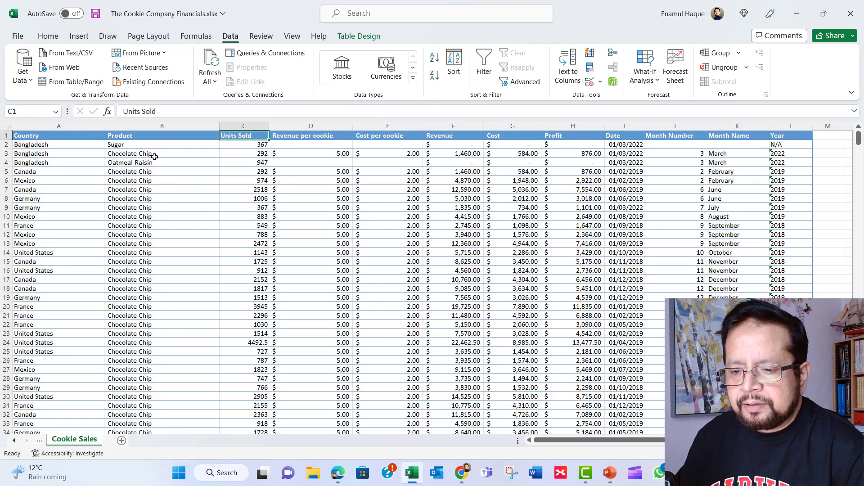
click(314, 143)
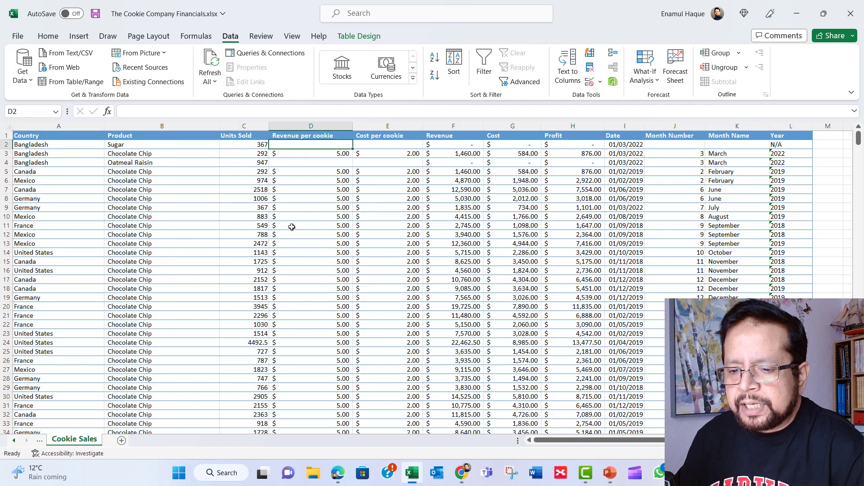
text(5)
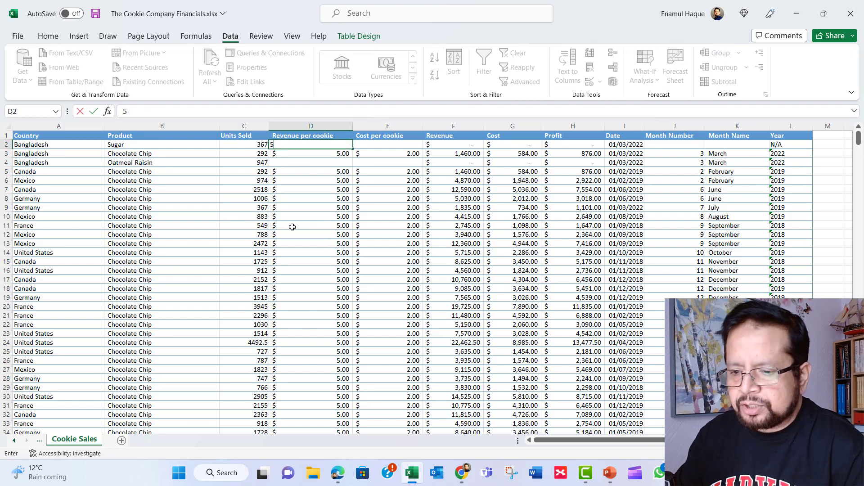
key(Return)
key(Return)
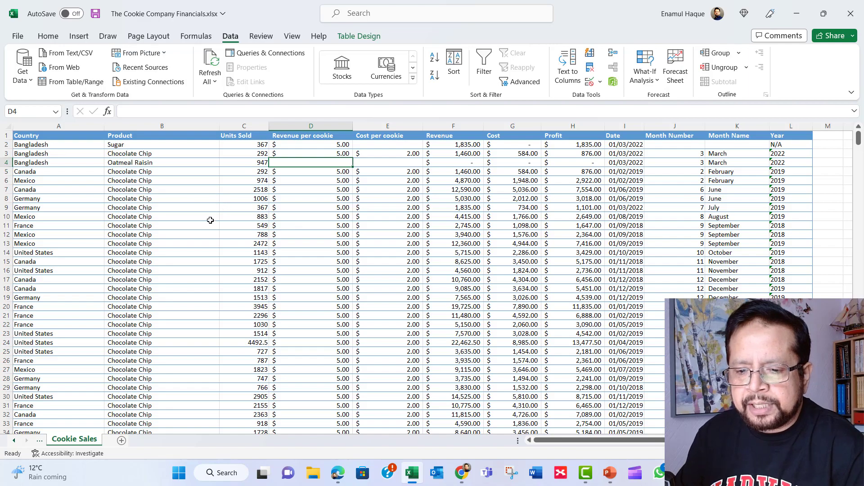
scroll(192, 231, down, 13)
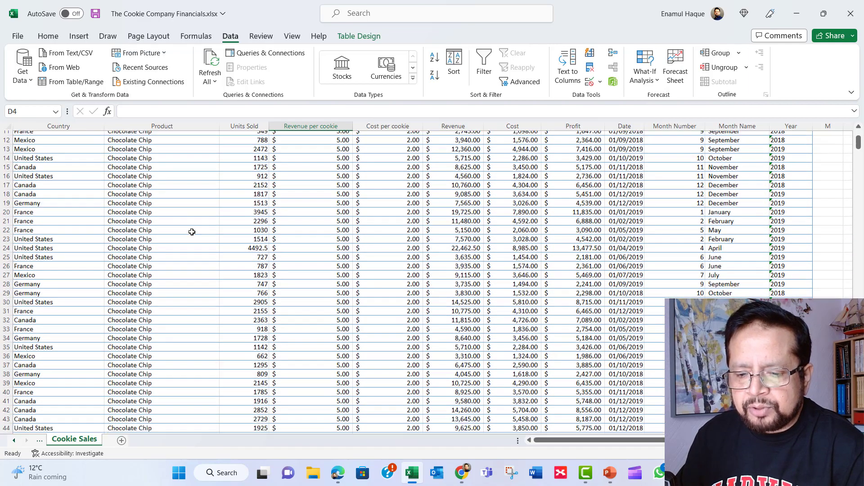
scroll(192, 232, down, 14)
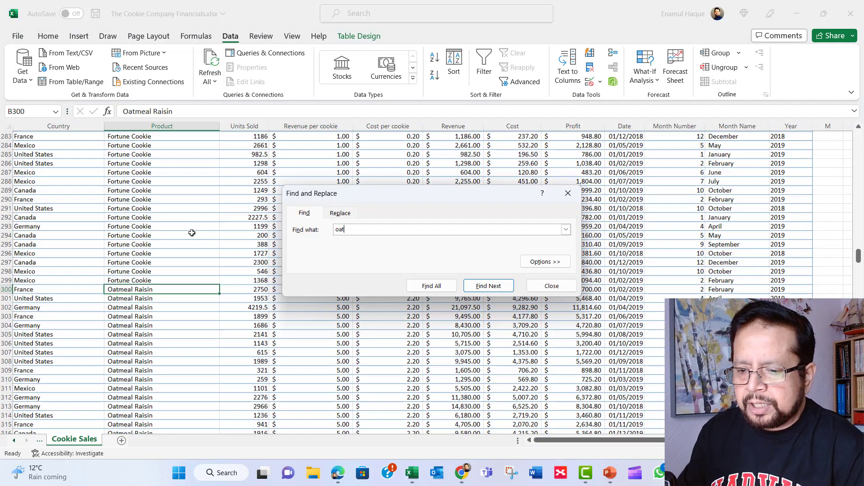
- Close Find and Replace, check D300's price, then enter 5 as Oatmeal Raisin's revenue per cookie in D4
click(553, 288)
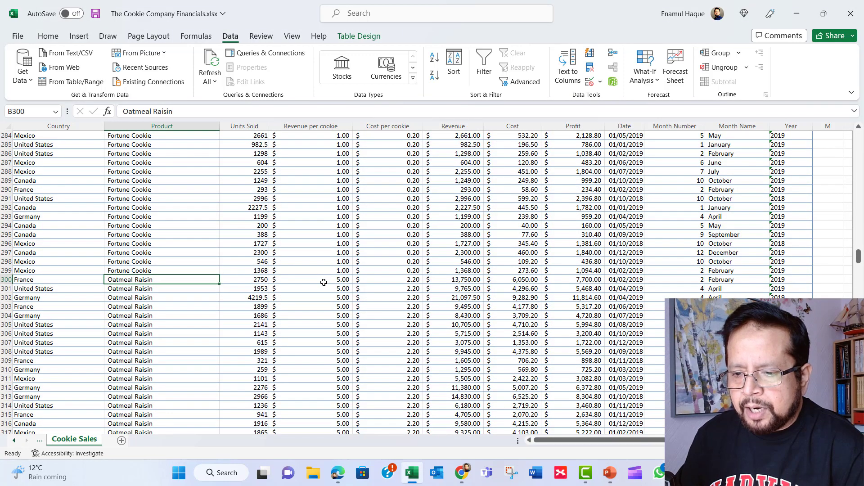
click(323, 282)
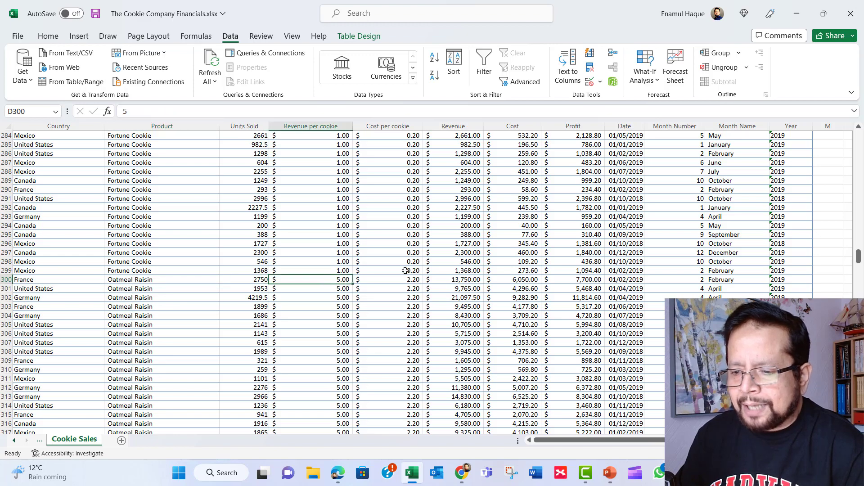
scroll(657, 227, up, 5)
drag(858, 255, 858, 135)
click(335, 163)
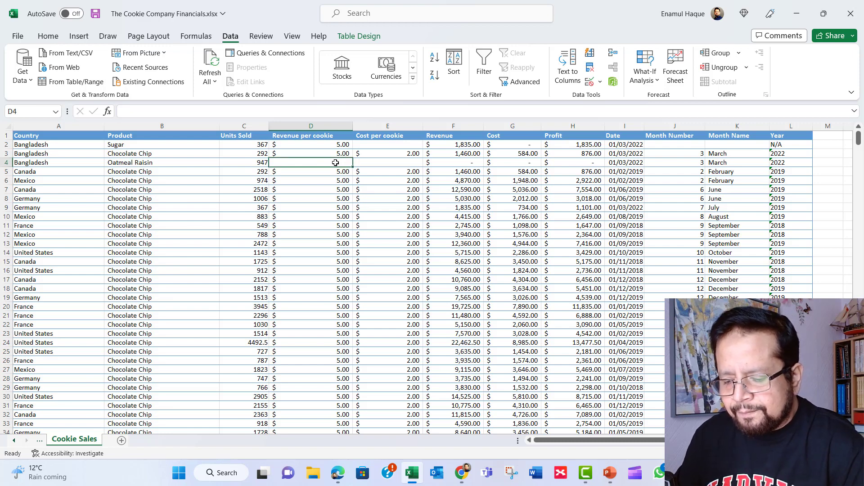
text(5)
click(332, 192)
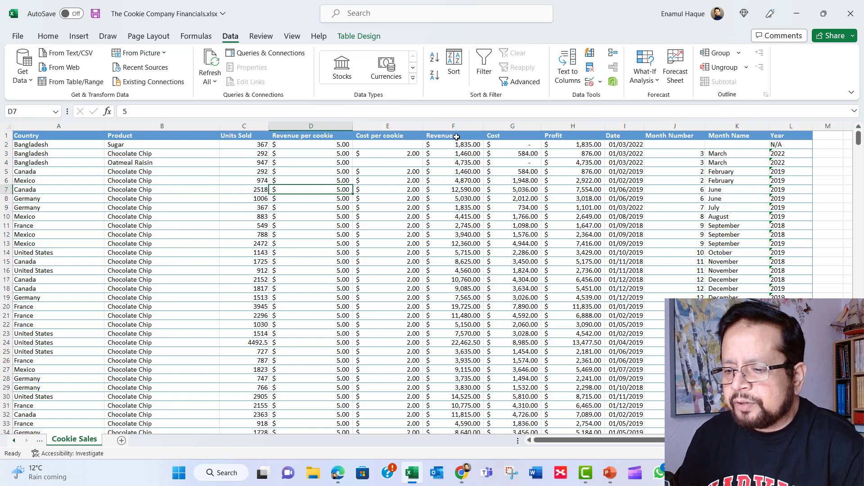
click(602, 146)
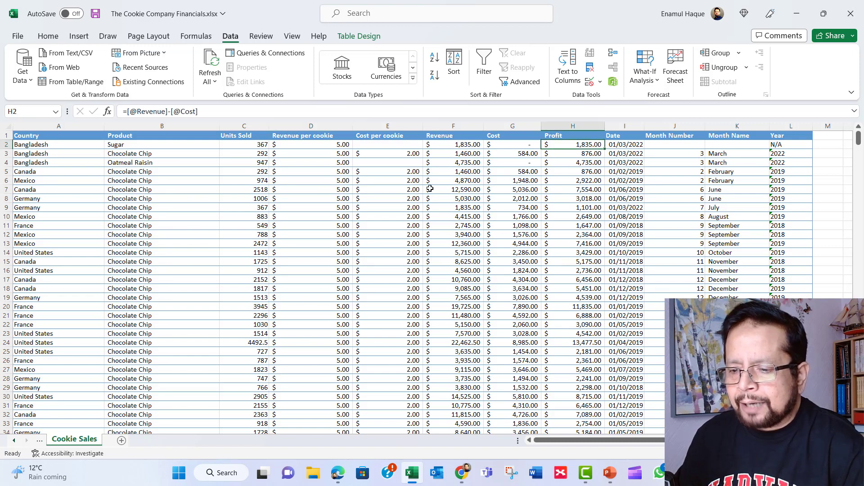
click(404, 145)
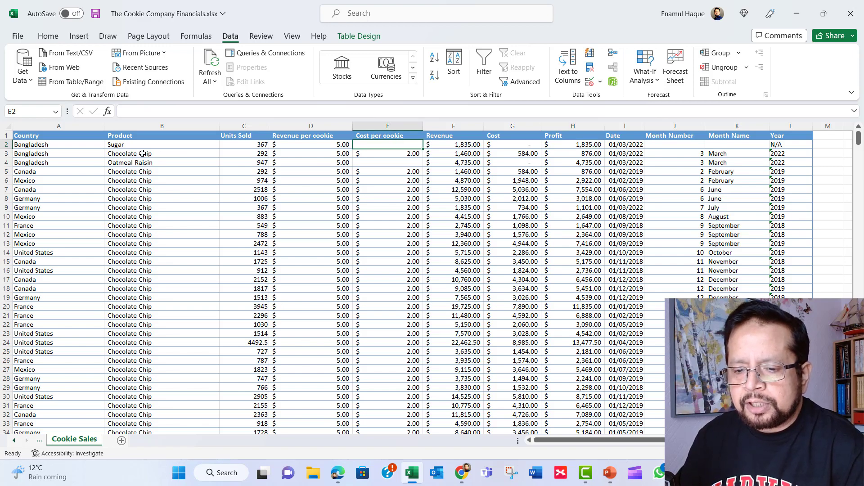
- Check the cost per cookie in E5 and scroll through the table's cost values
click(414, 171)
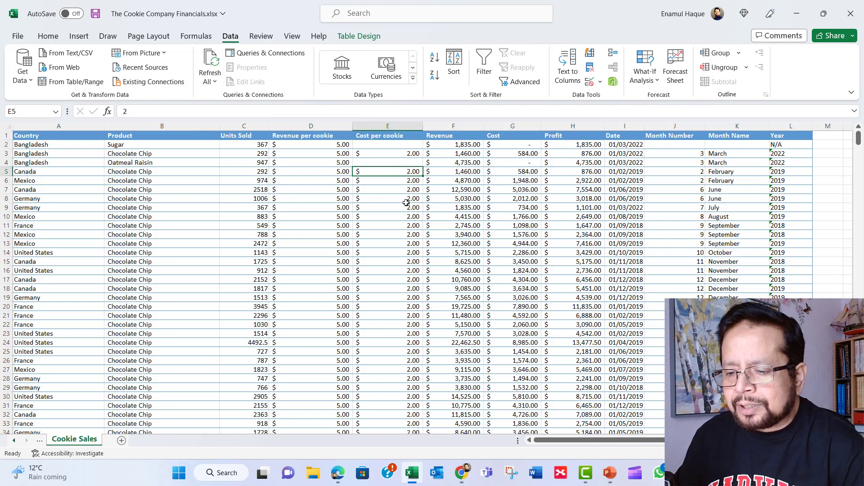
scroll(406, 203, down, 4)
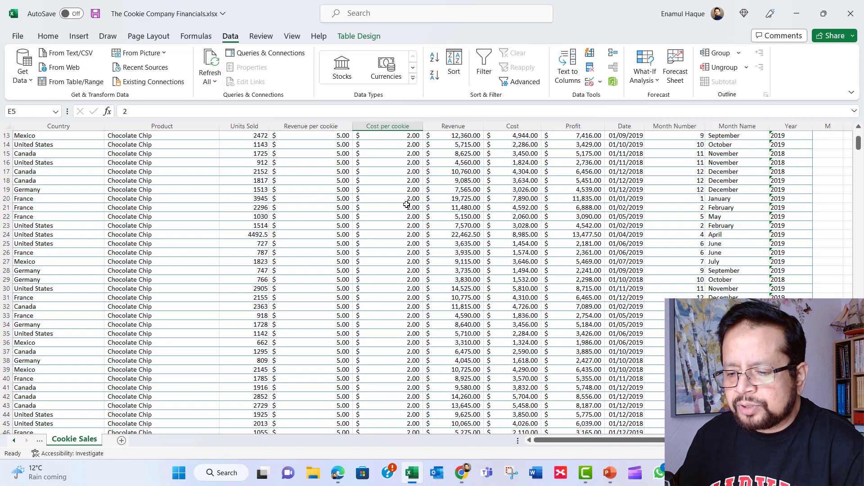
scroll(406, 204, up, 4)
scroll(406, 205, down, 19)
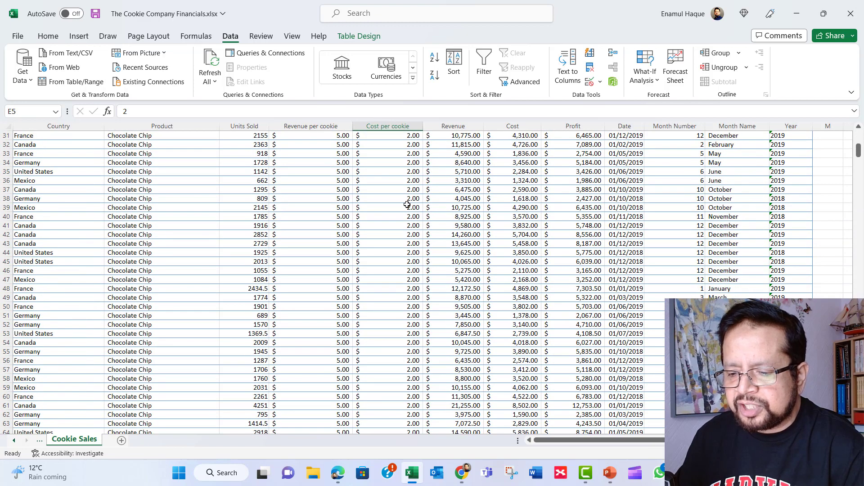
scroll(408, 205, down, 20)
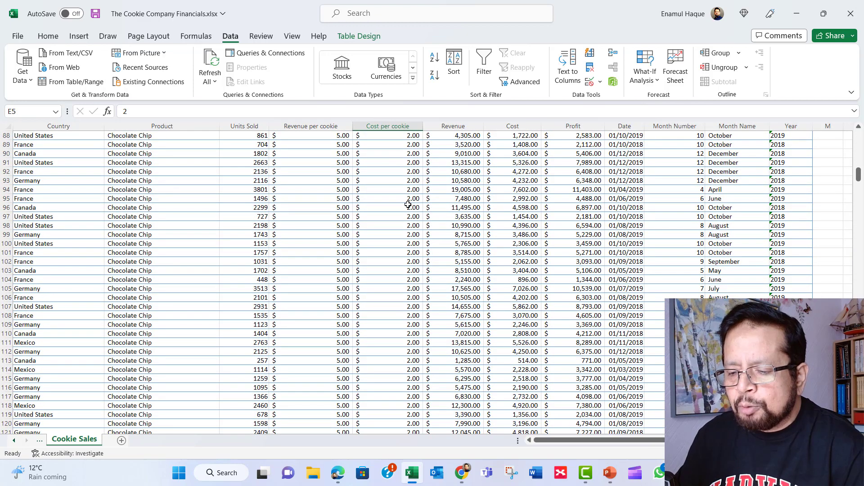
scroll(408, 205, down, 20)
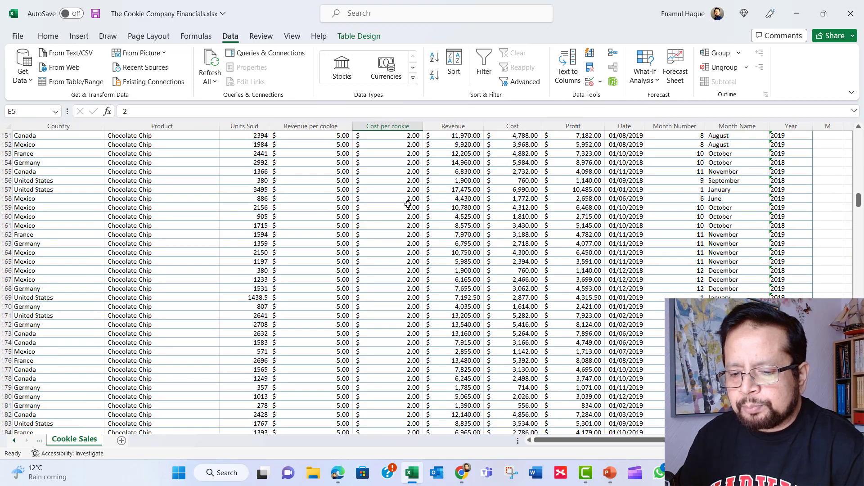
scroll(409, 203, down, 4)
scroll(409, 203, up, 9)
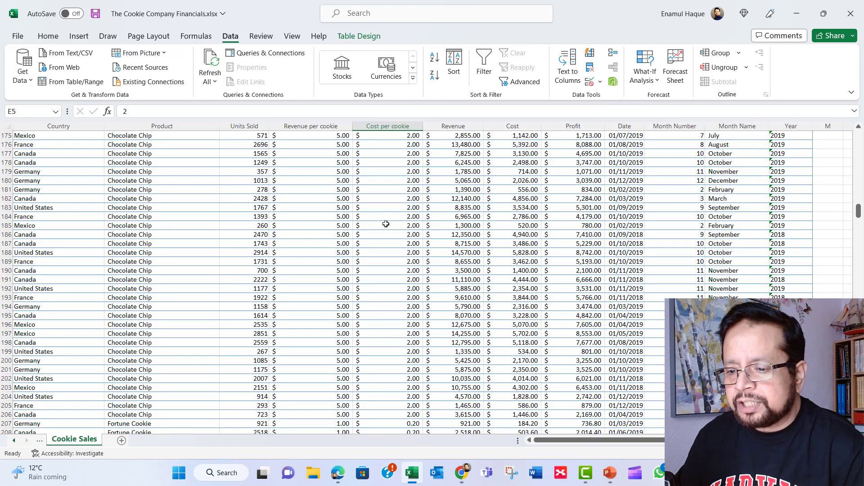
scroll(413, 213, up, 5)
scroll(413, 213, up, 20)
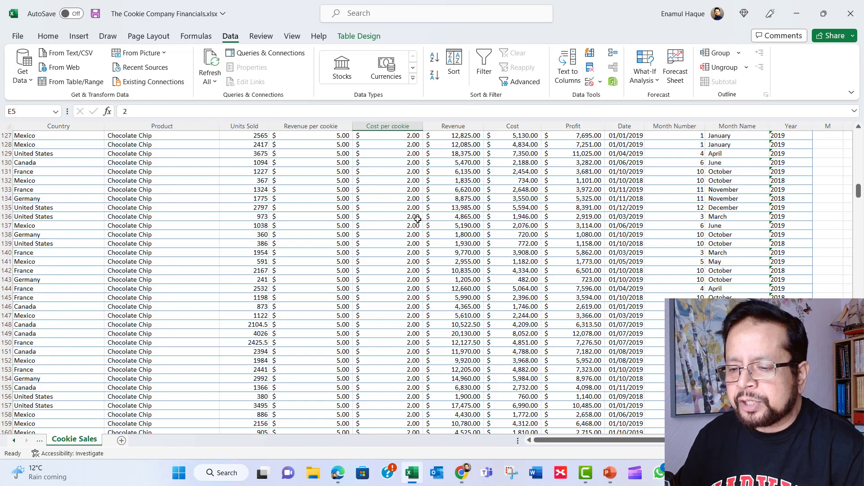
scroll(418, 218, up, 20)
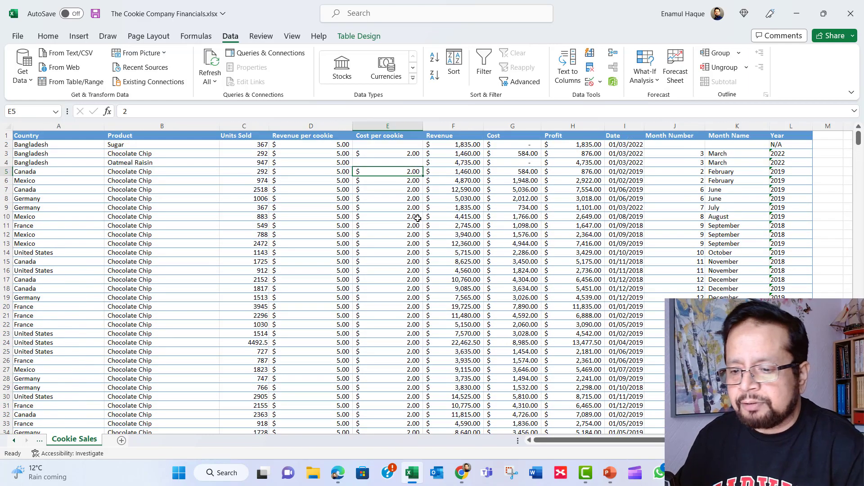
- Enter 2 as the Oatmeal Raisin row's cost per cookie in E4
click(407, 144)
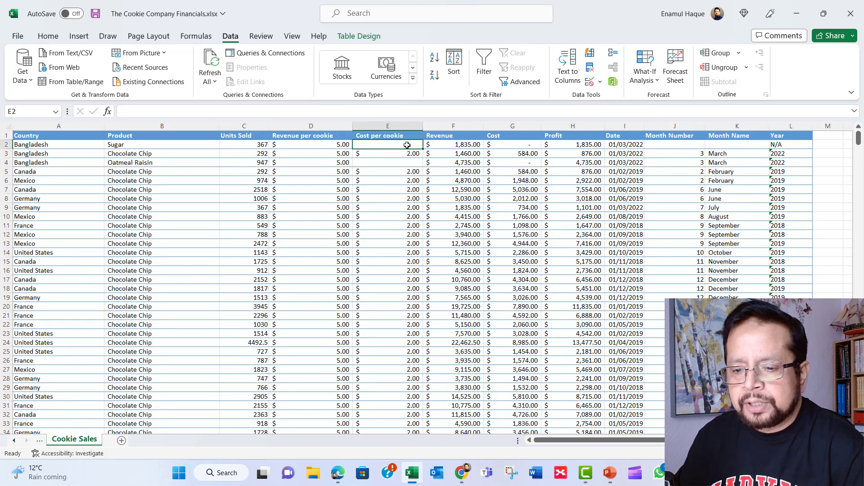
key(Down)
key(Down)
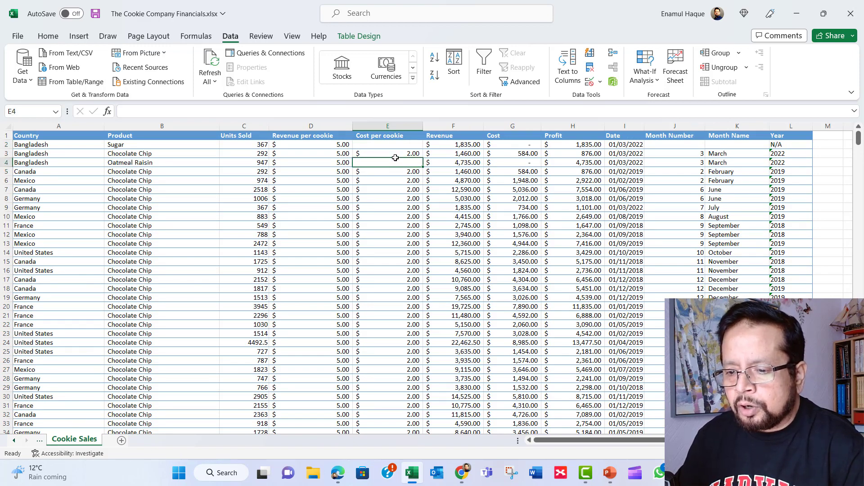
text(2)
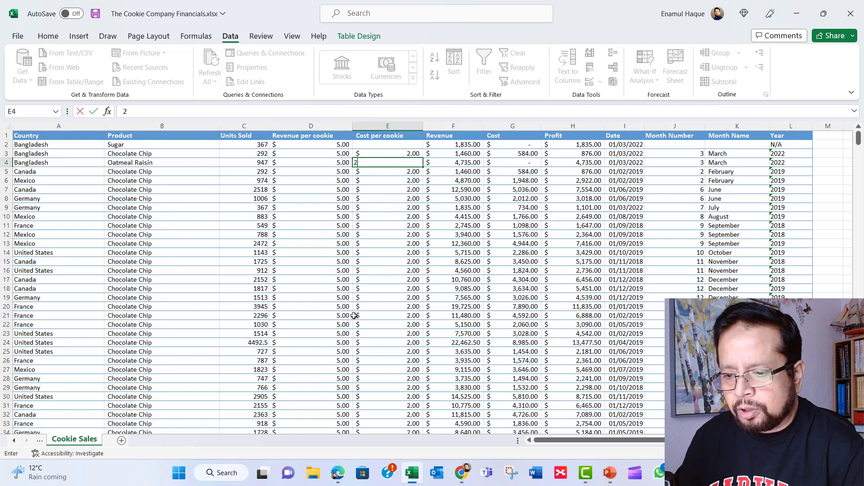
click(376, 280)
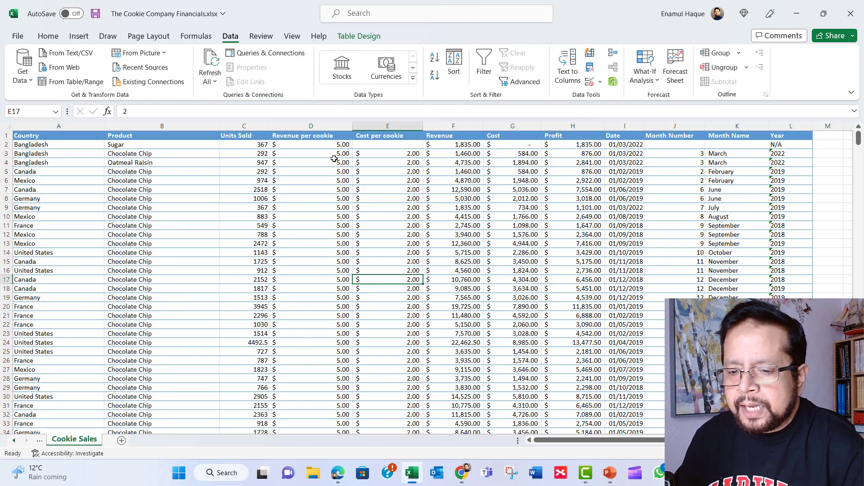
click(135, 146)
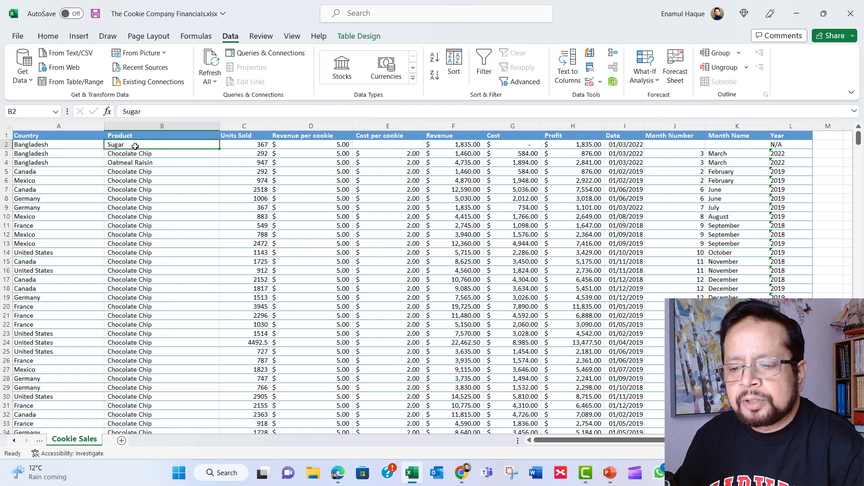
- Search for 'sug' to find Sugar's cost per cookie of 1.25 in E487
click(396, 145)
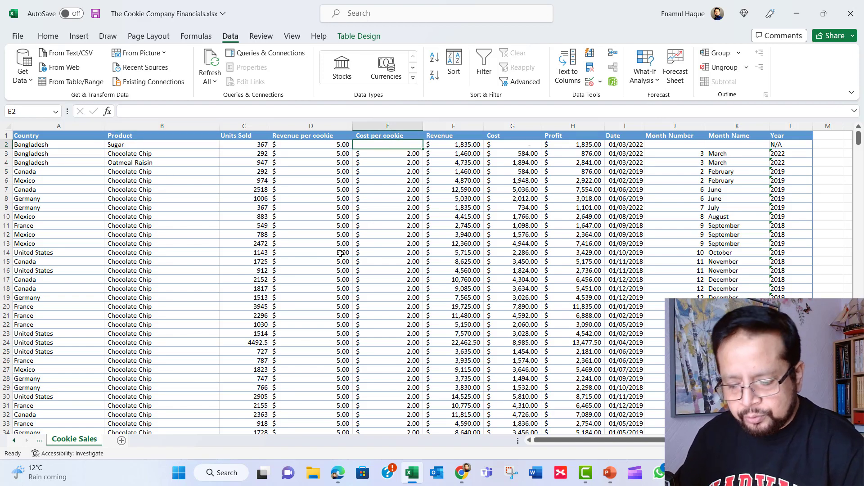
key(ctrl+f)
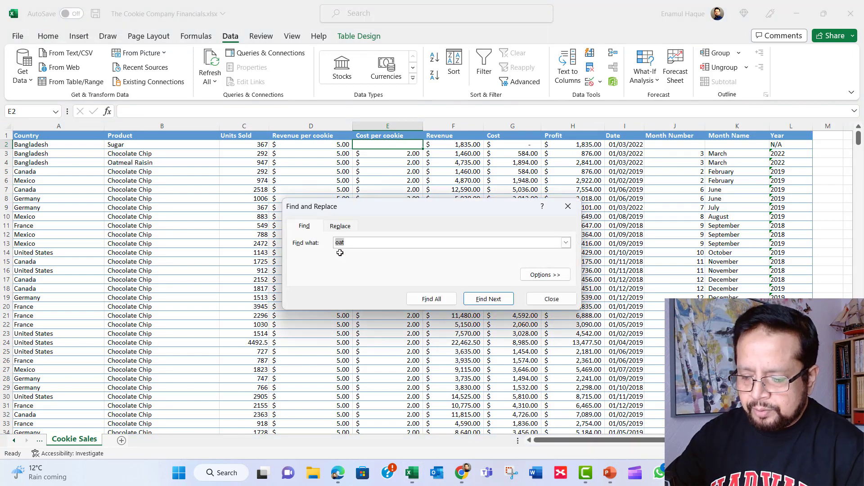
text(suge)
key(BackSpace)
key(Return)
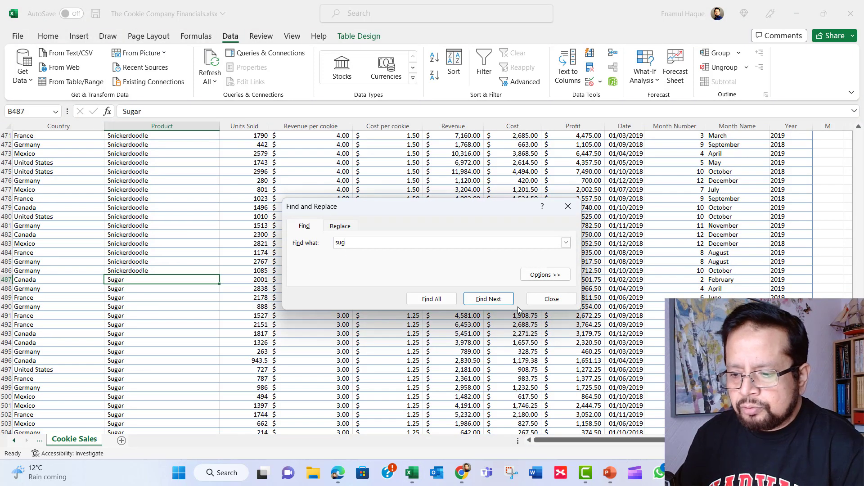
click(550, 300)
click(376, 273)
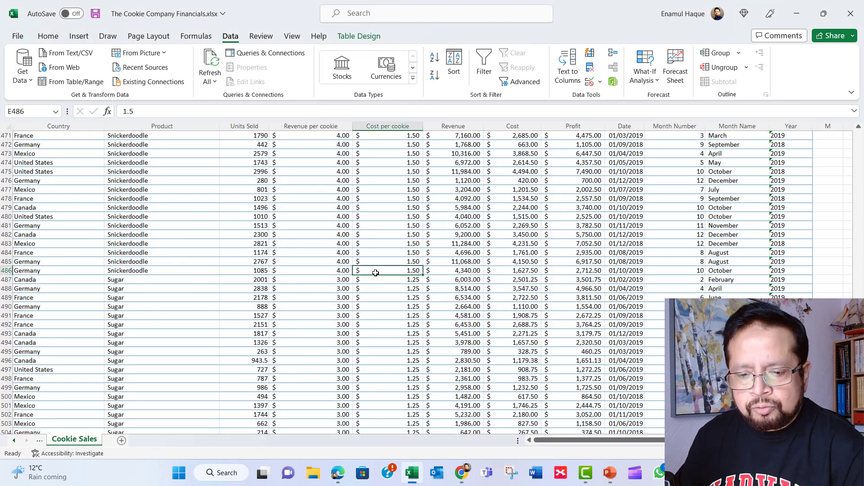
click(383, 280)
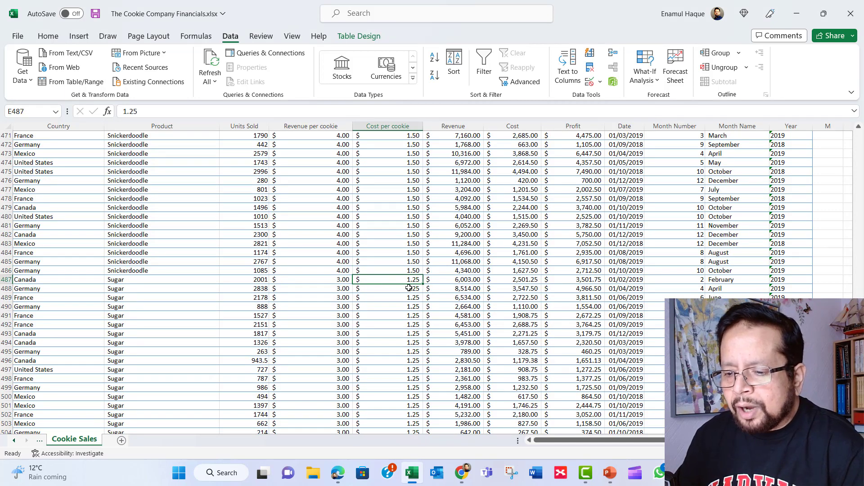
- Enter 1.25 as the missing Sugar cost per cookie in E2
scroll(420, 297, up, 3)
scroll(420, 297, up, 3)
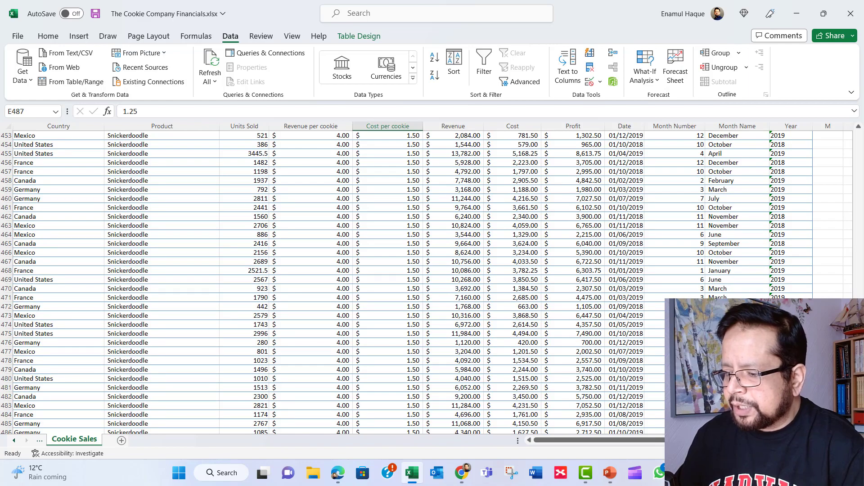
drag(858, 315, 858, 137)
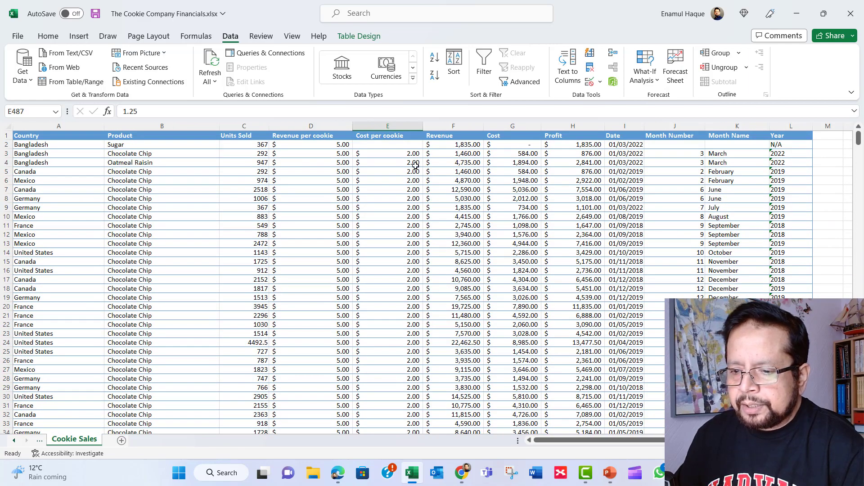
click(404, 148)
text(1.)
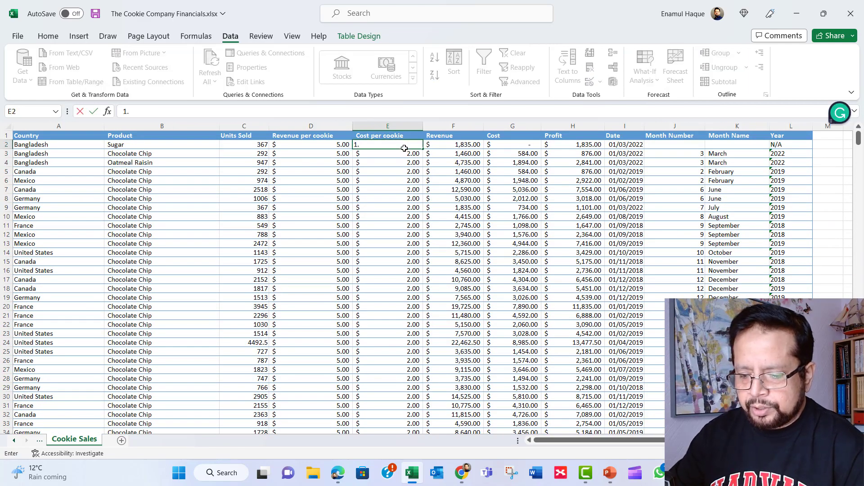
text(25)
key(Tab)
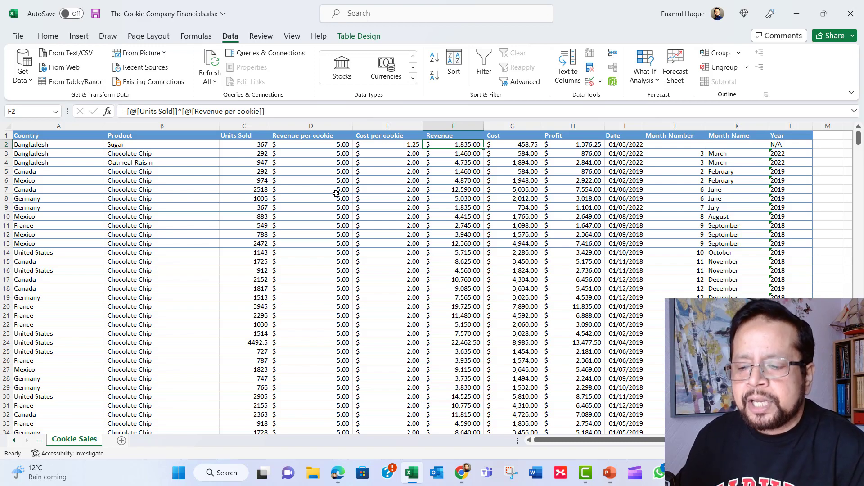
key(Right)
key(Right)
key(Right)
key(Right)
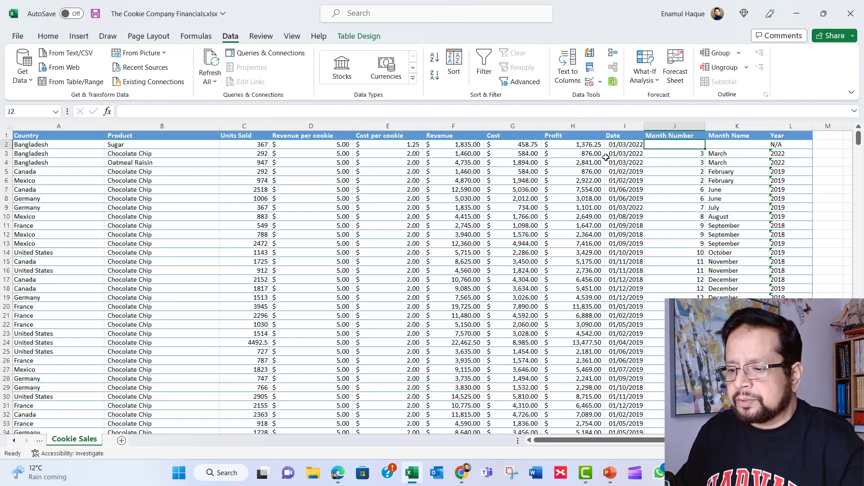
- Compare the dates in column I with their month numbers to confirm the date format
click(628, 145)
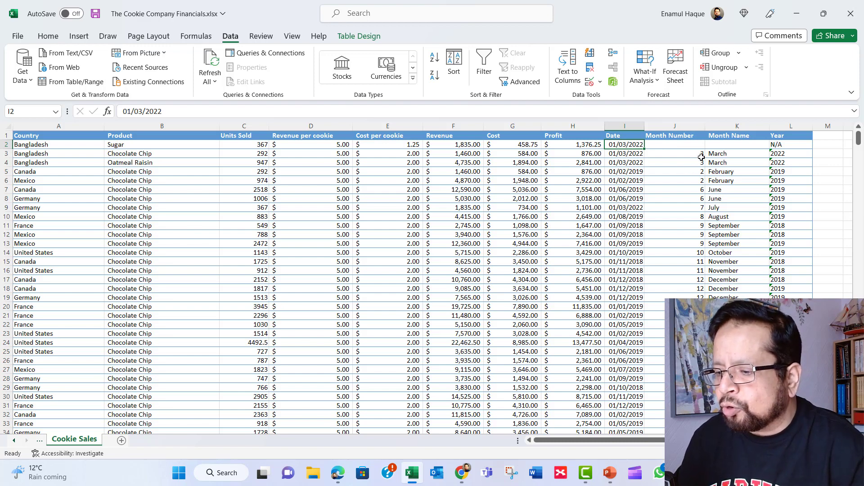
click(628, 154)
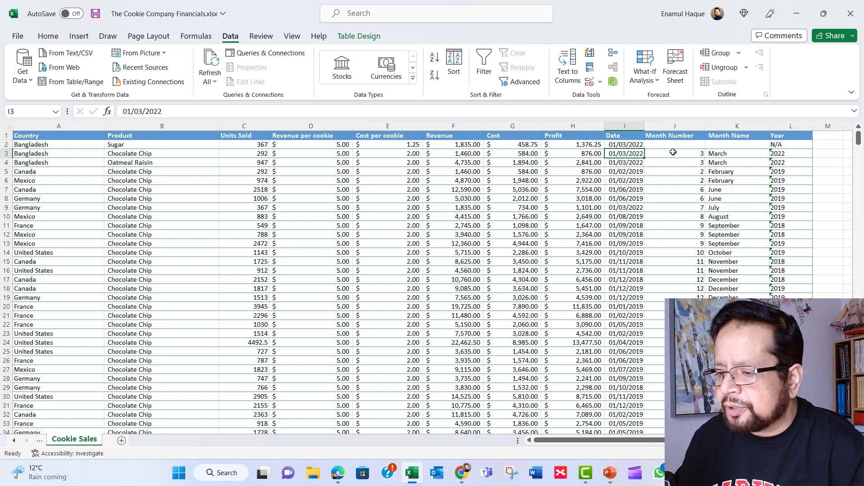
click(683, 153)
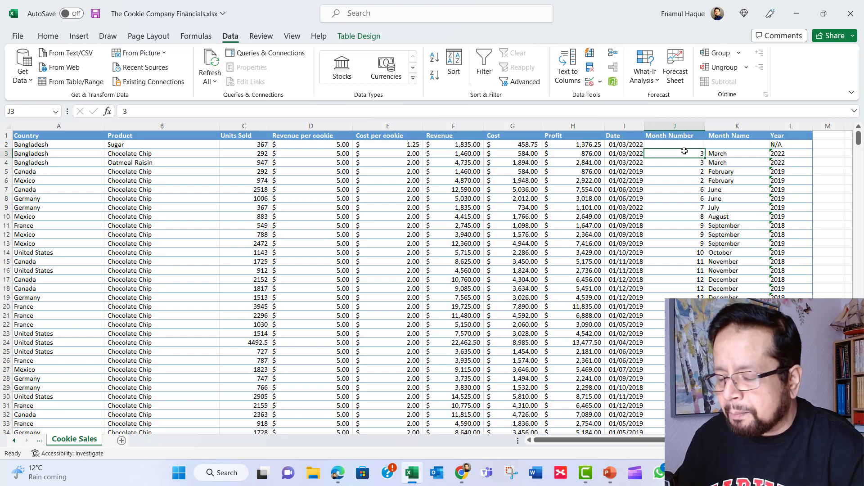
click(629, 171)
click(677, 171)
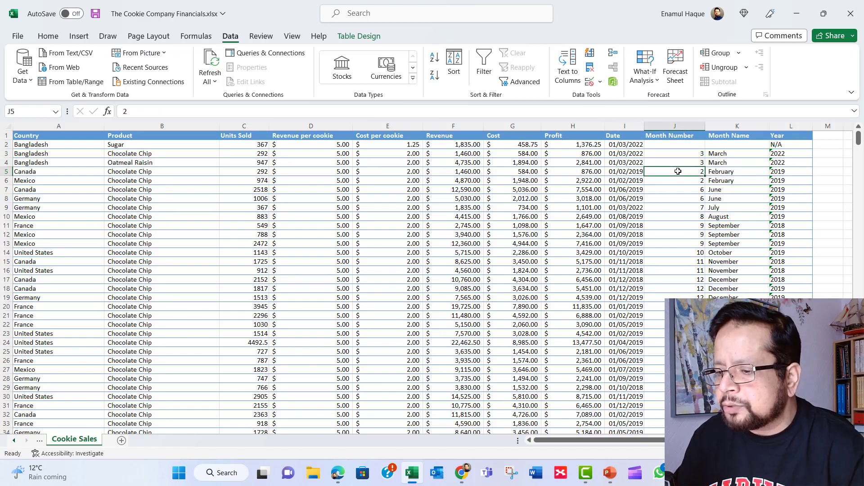
- Fill in month number 3 in J2 and month name March in K2
click(661, 146)
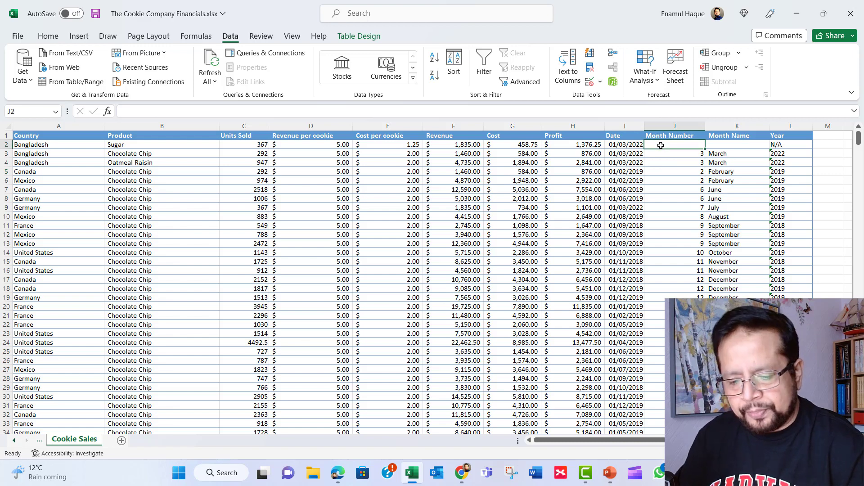
text(3)
click(725, 144)
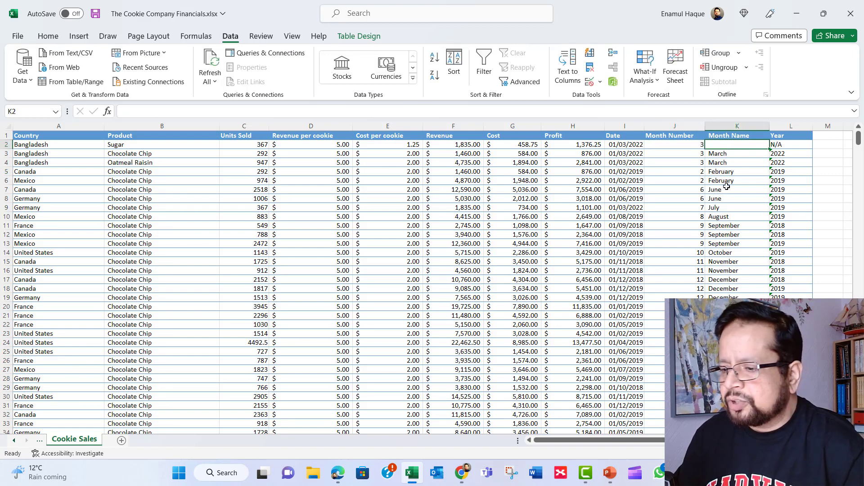
scroll(734, 180, down, 3)
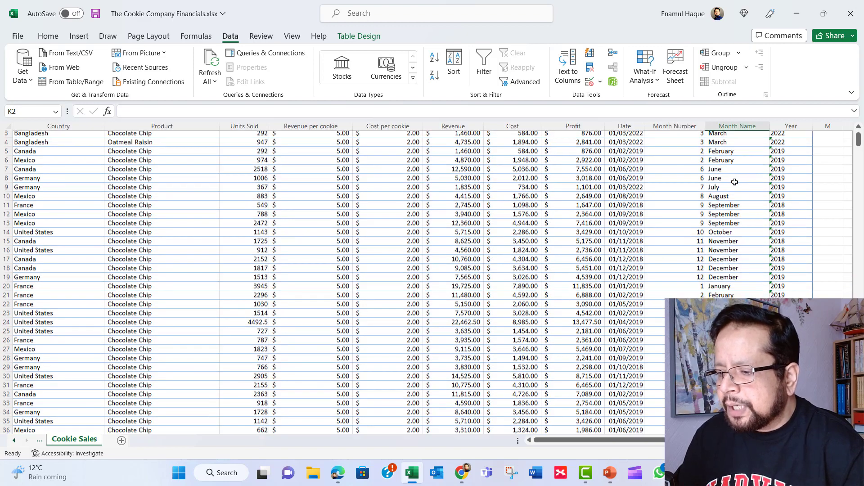
scroll(735, 183, up, 3)
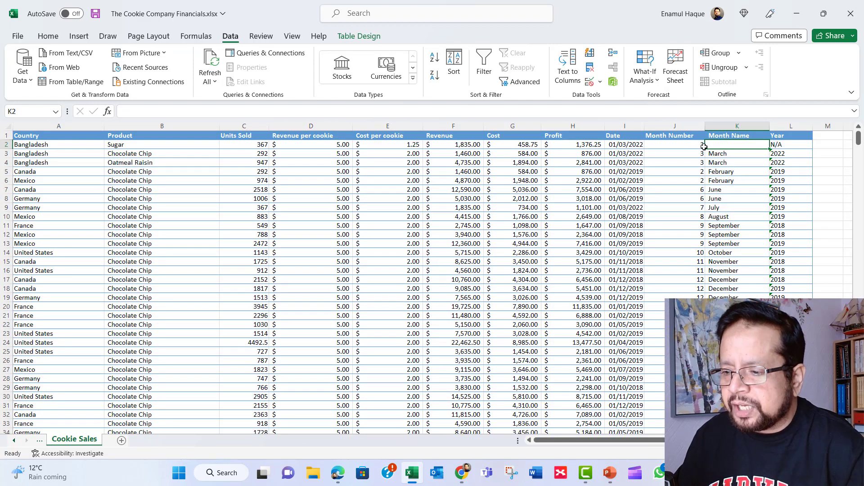
text(March)
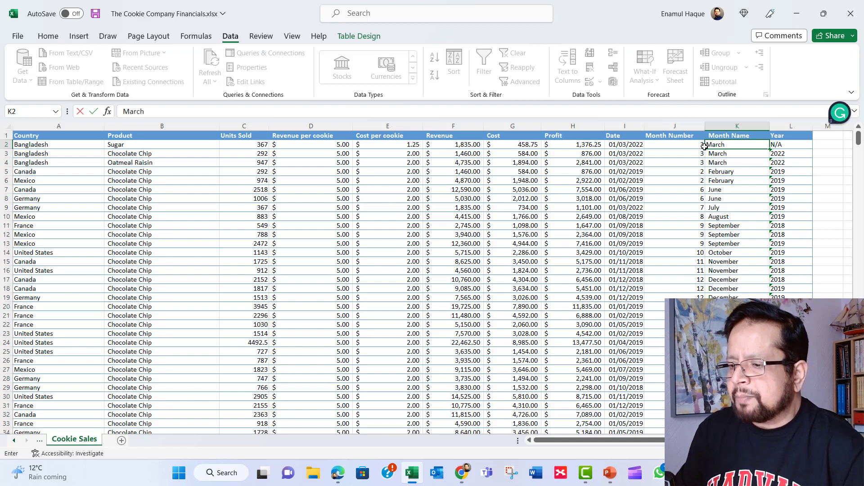
click(781, 144)
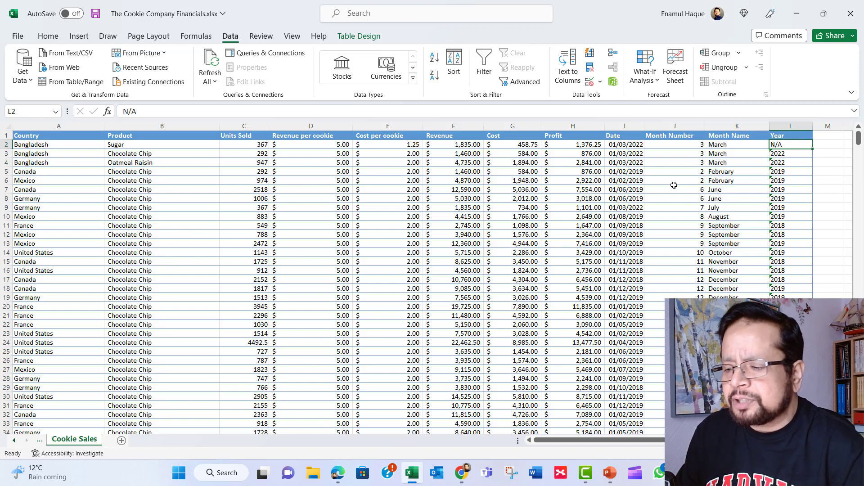
- Review the month names and Year values in columns K and L to see the year format
click(733, 154)
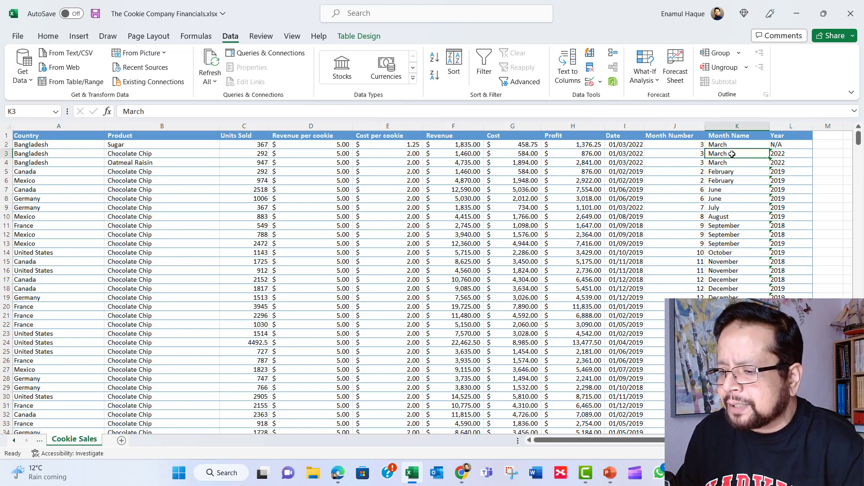
click(792, 154)
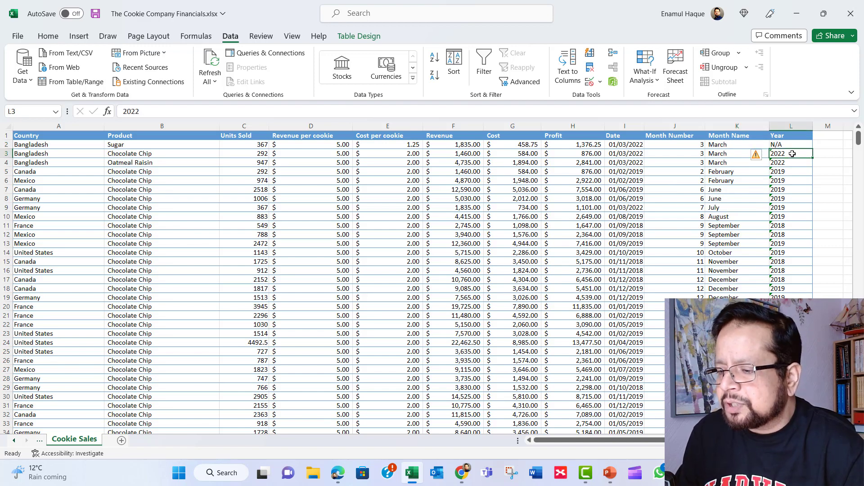
click(740, 164)
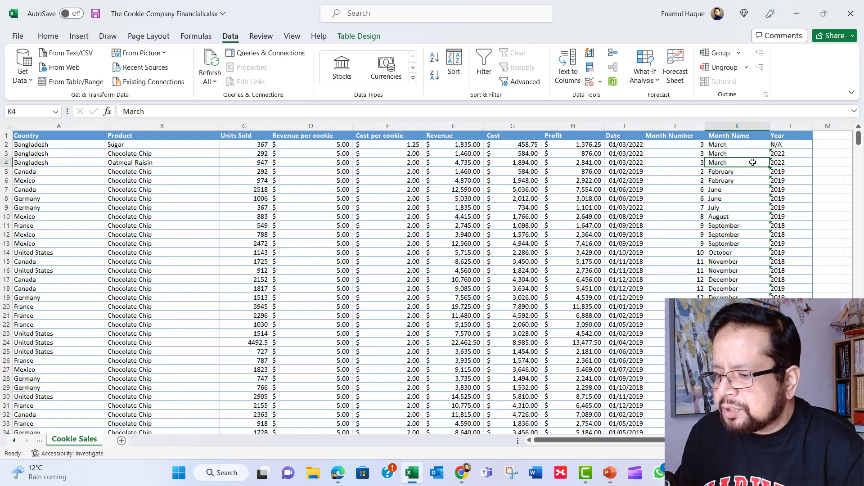
click(782, 156)
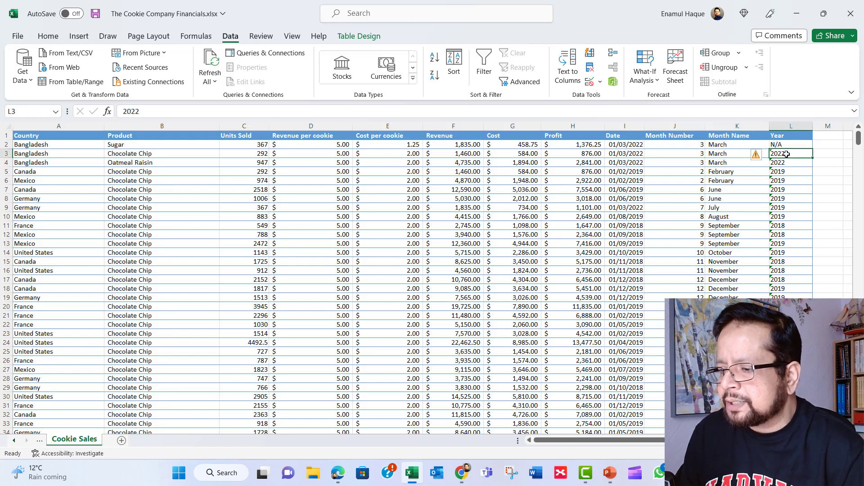
click(785, 163)
click(787, 180)
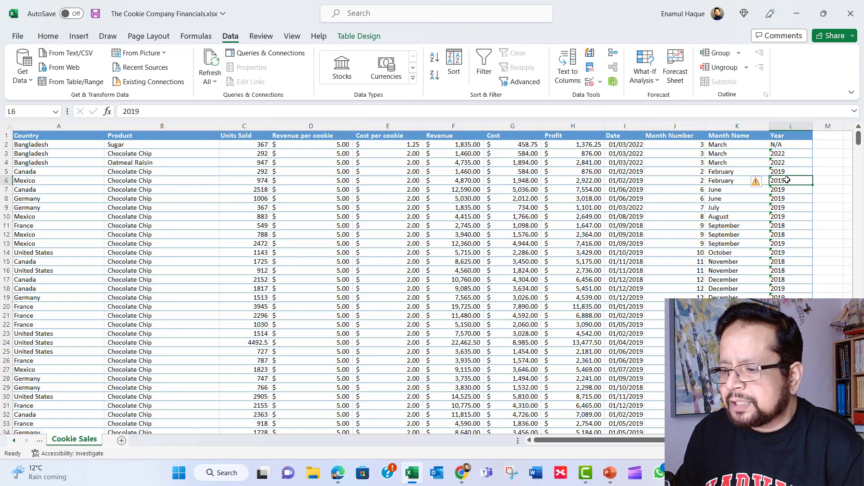
click(786, 170)
click(790, 153)
click(790, 163)
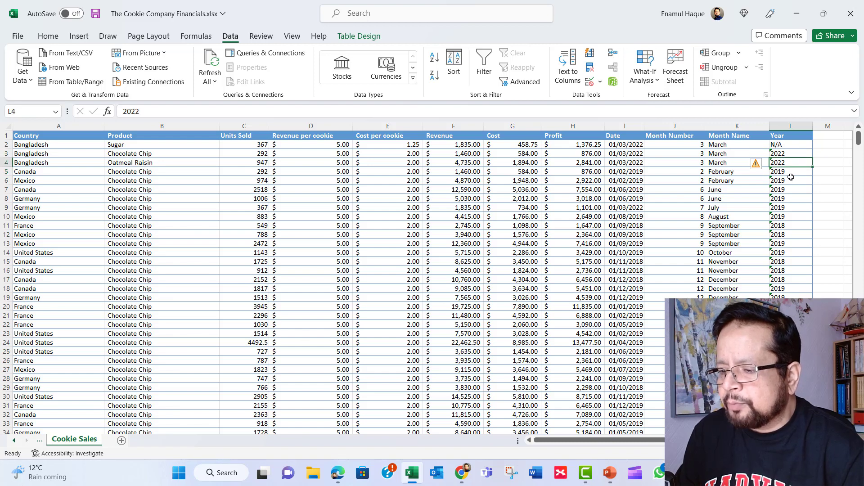
click(791, 180)
click(789, 190)
click(791, 199)
click(793, 208)
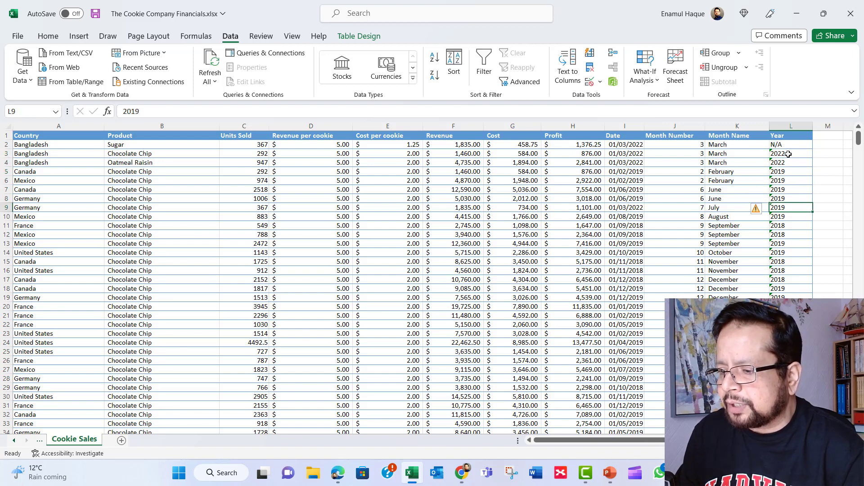
- Replace the N/A year in L2 with 2022 and review the table
click(787, 144)
text(2022)
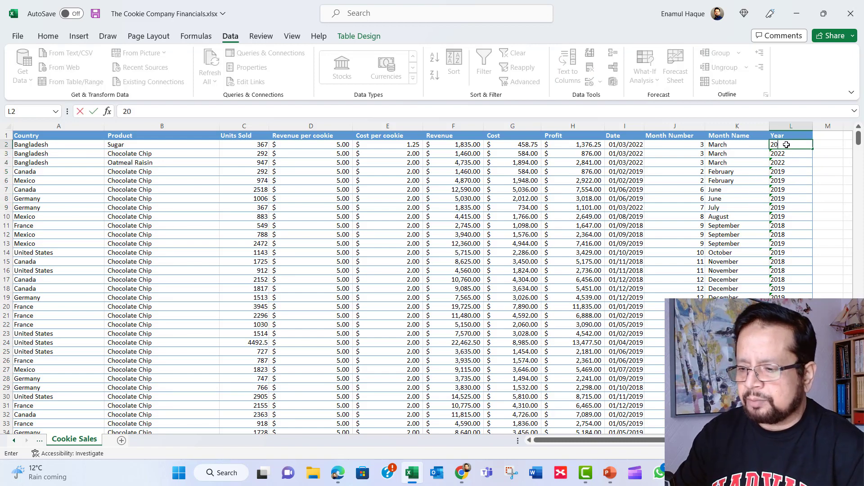
click(786, 180)
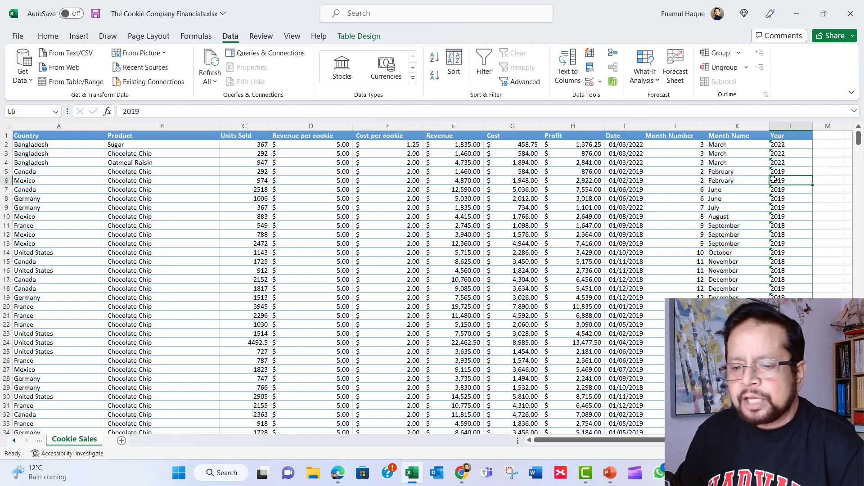
scroll(727, 228, down, 5)
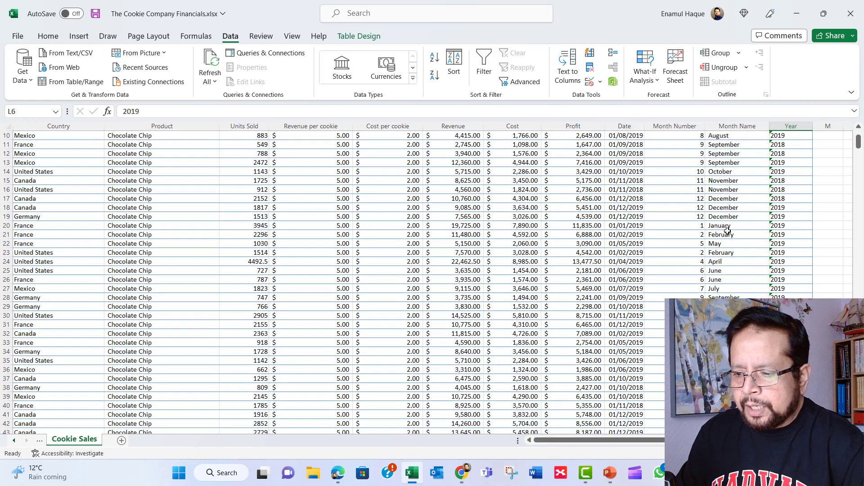
scroll(726, 232, down, 14)
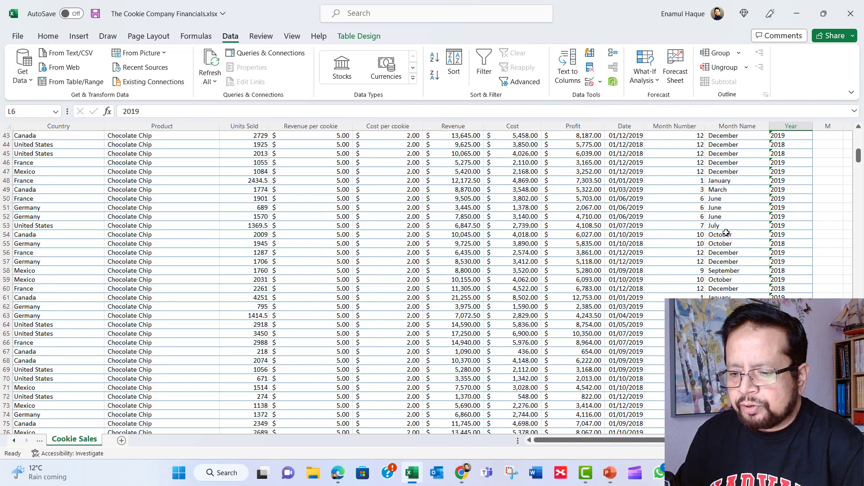
scroll(726, 232, up, 19)
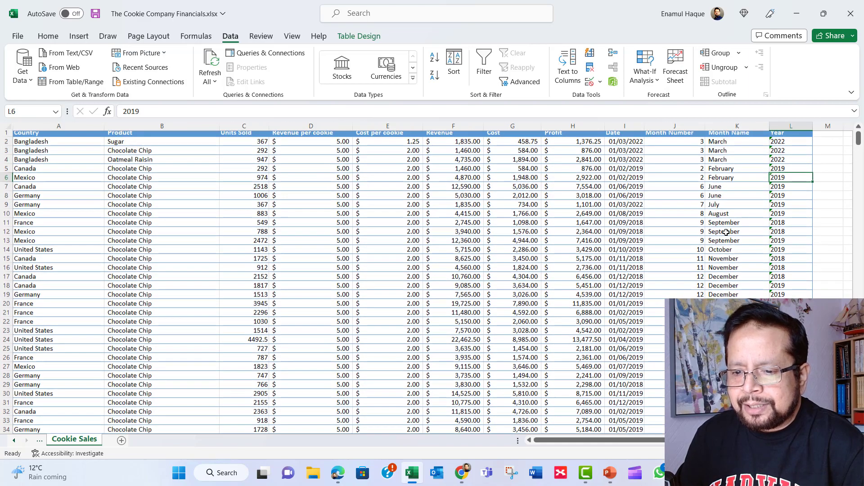